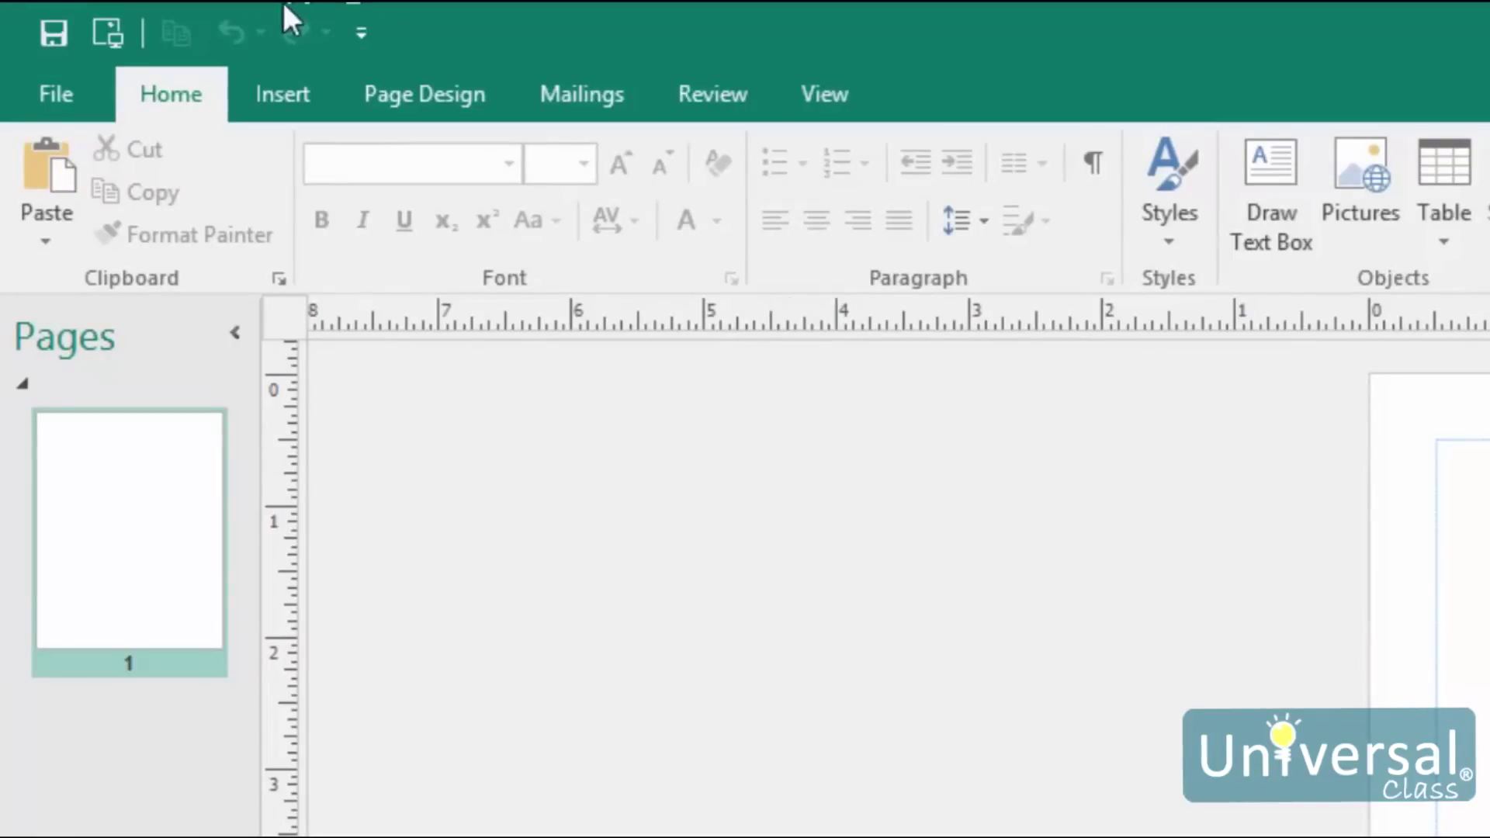
# - Insert a 7-column by 3-row table using the Insert tab's table grid
pyautogui.click(277, 85)
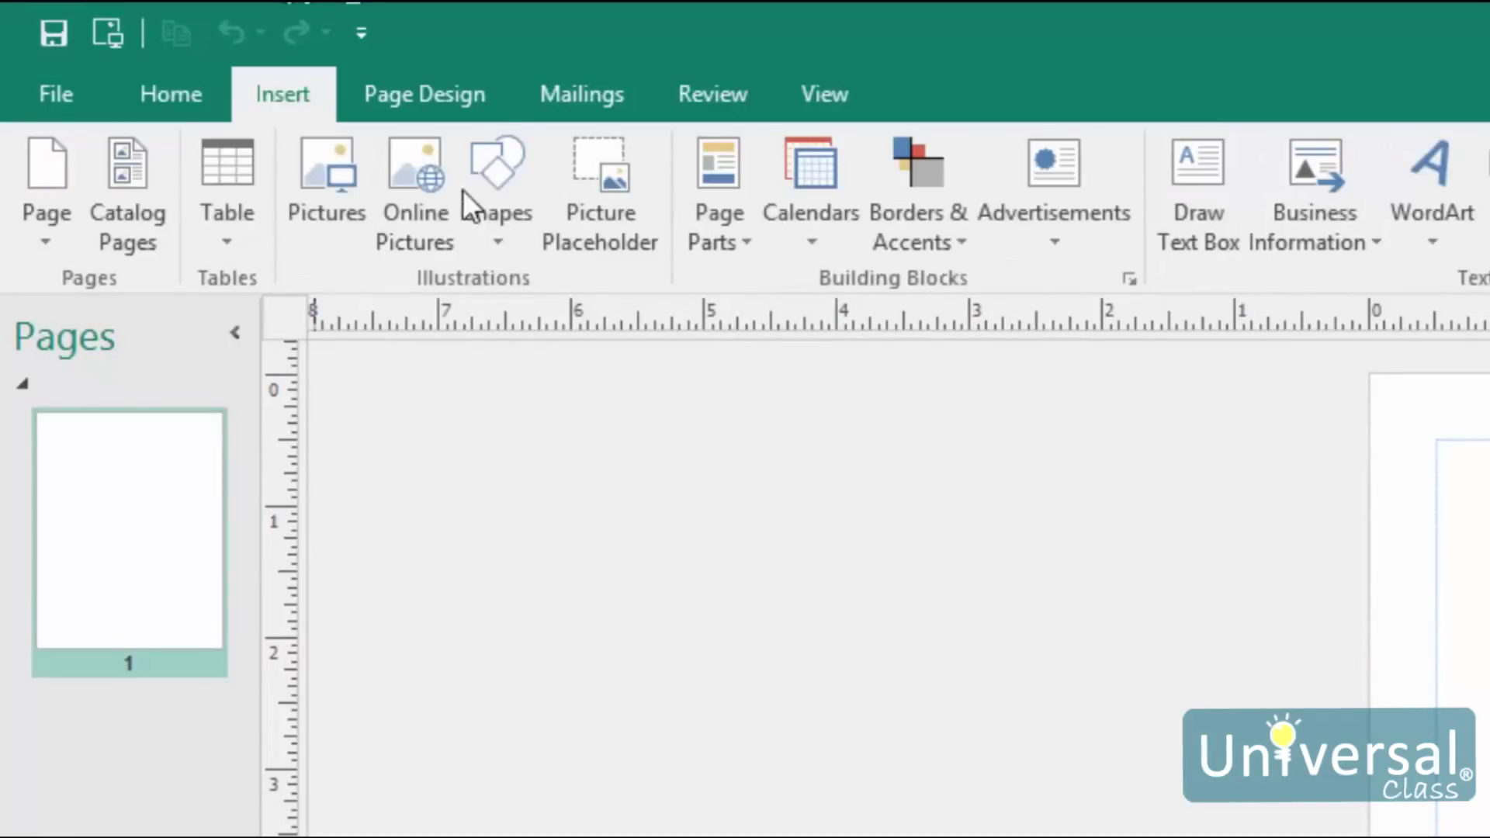
pyautogui.click(240, 237)
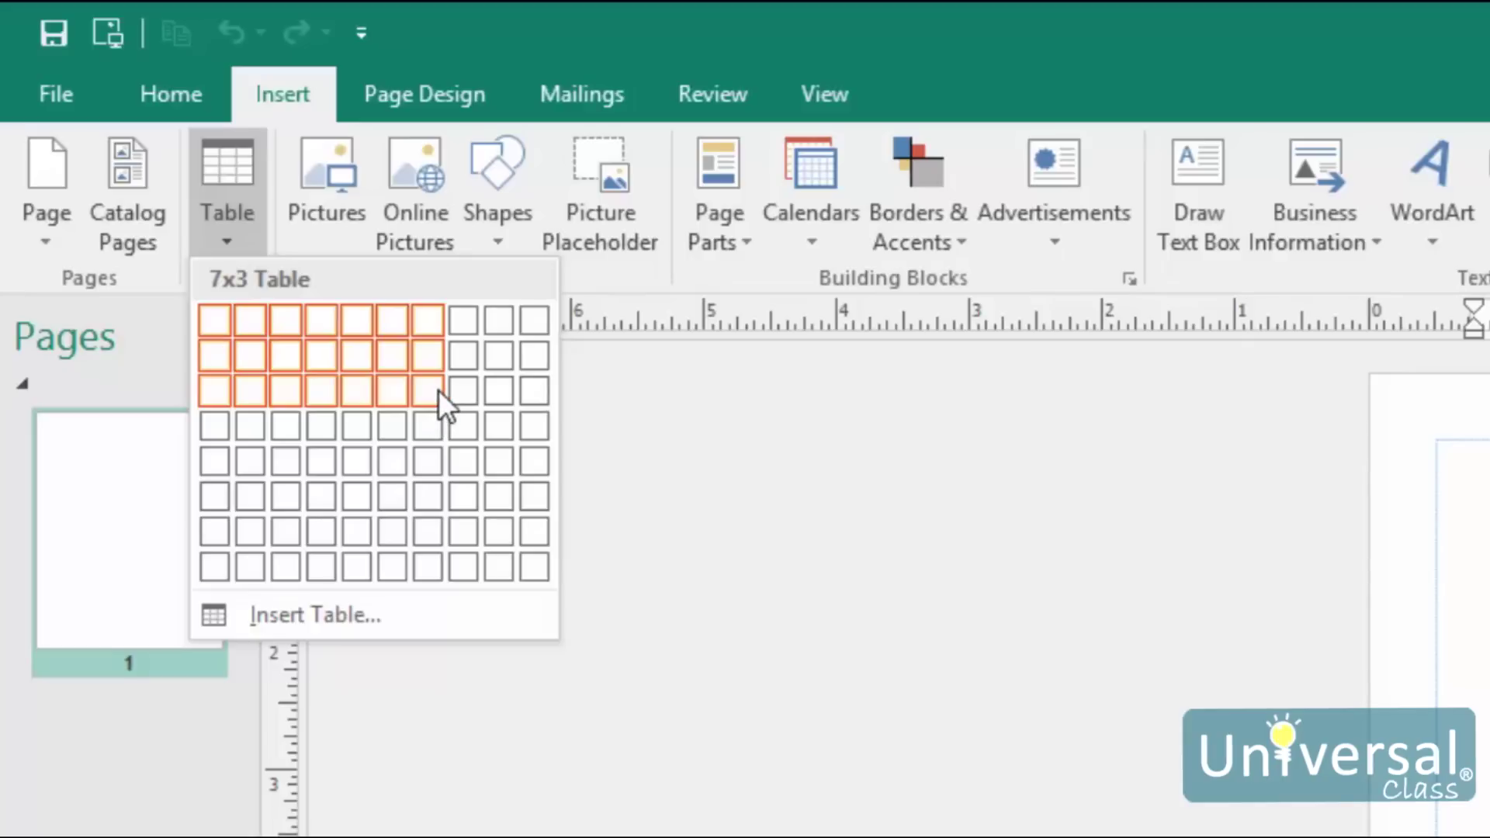
pyautogui.click(439, 390)
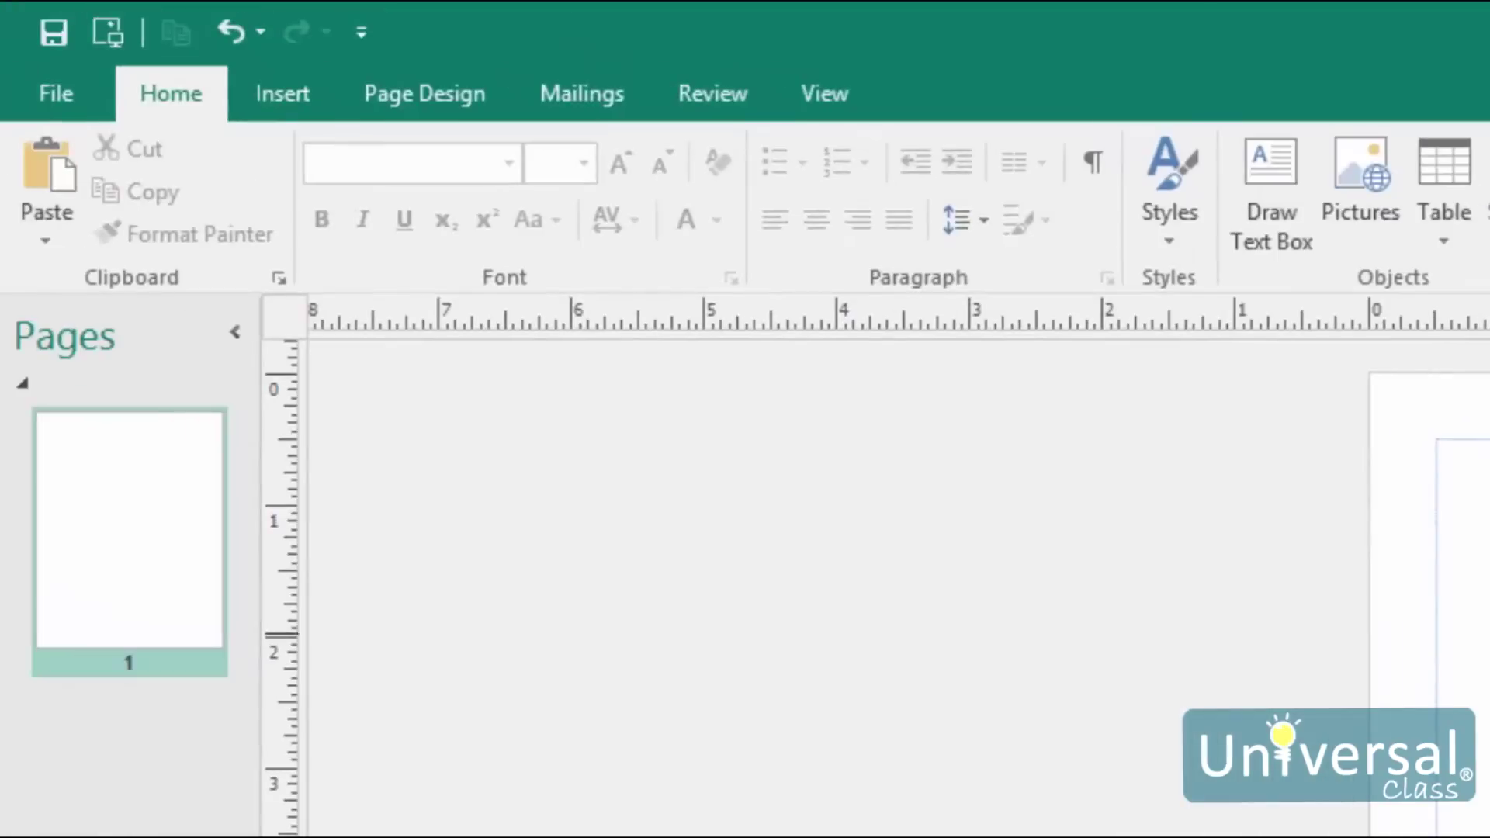
# - Start a custom-sized second table with Insert Table from the Table menu
pyautogui.click(282, 92)
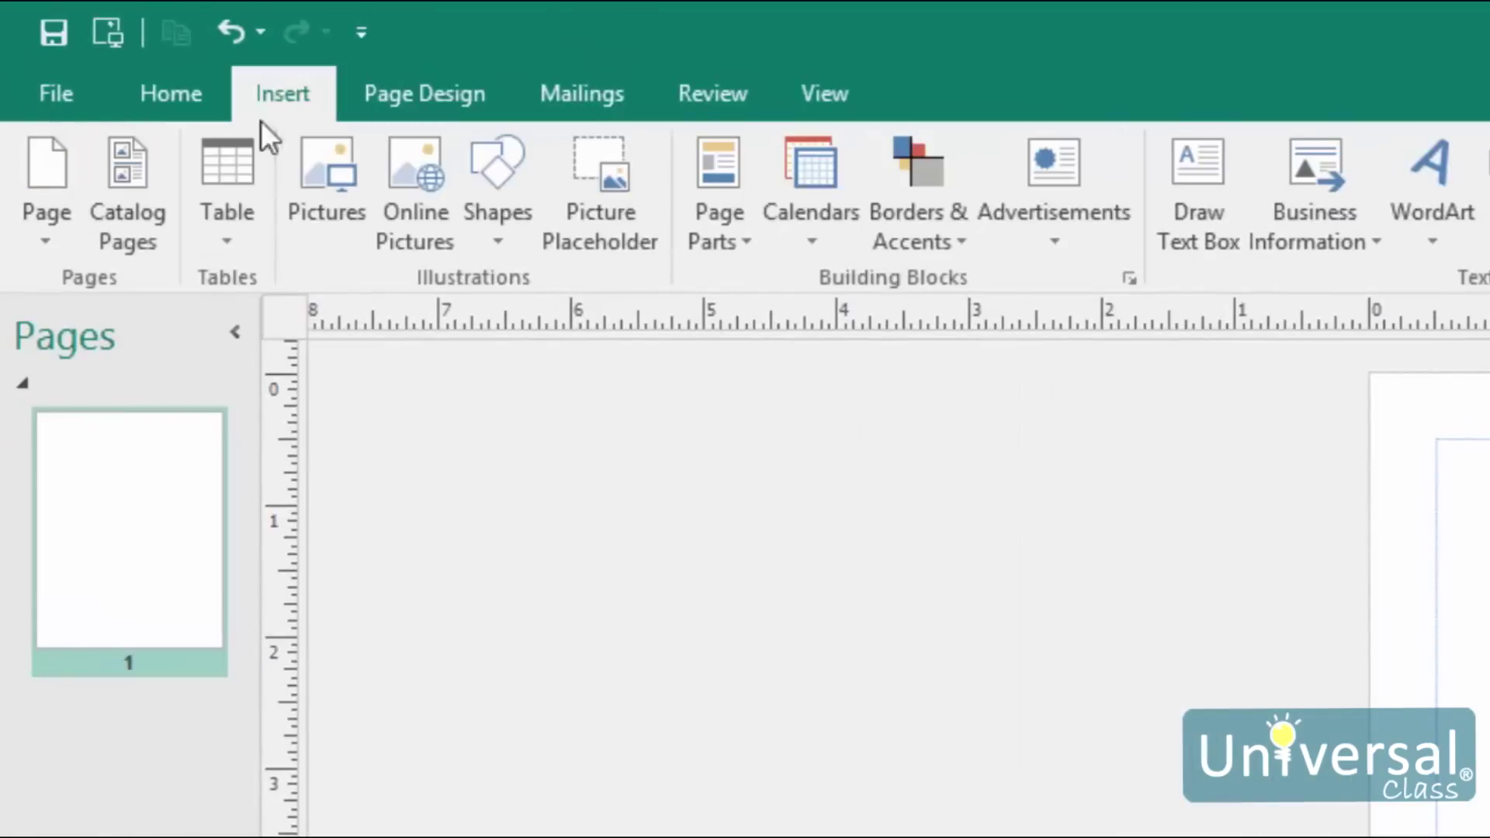
pyautogui.click(227, 213)
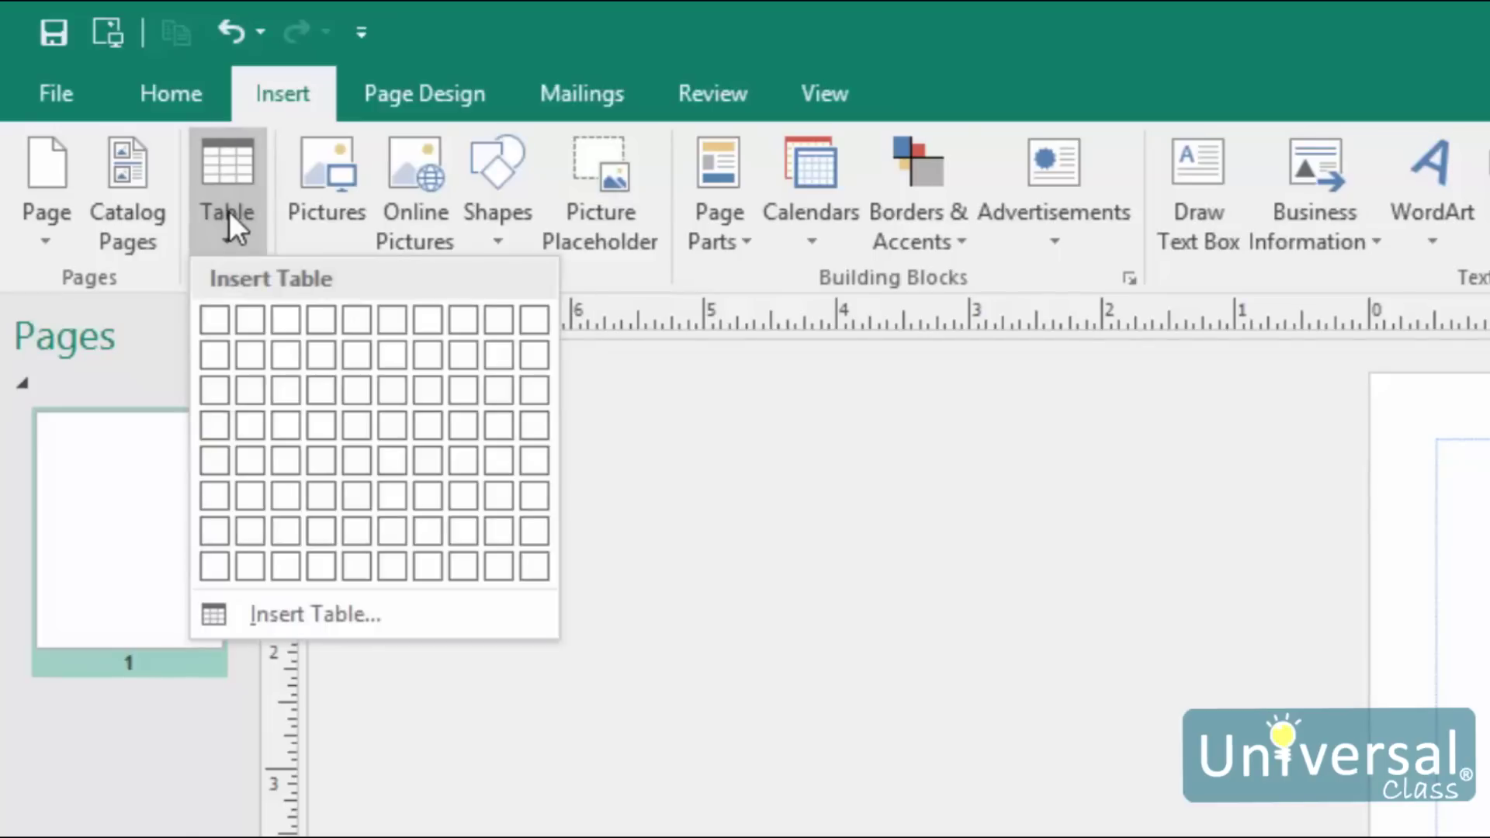
pyautogui.click(332, 613)
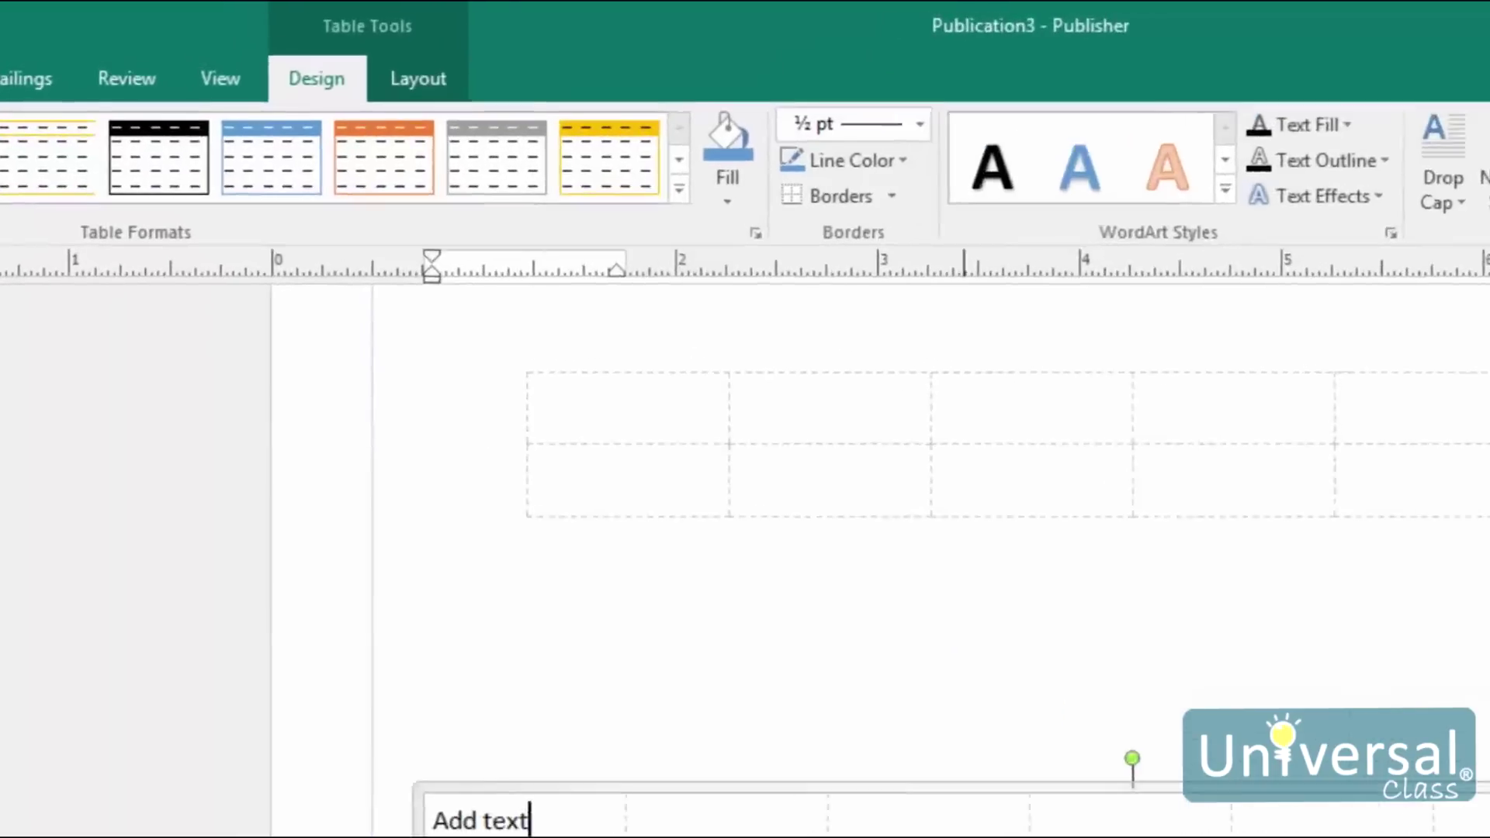
# - Show the Table Tools Layout options for the lower table
pyautogui.click(431, 94)
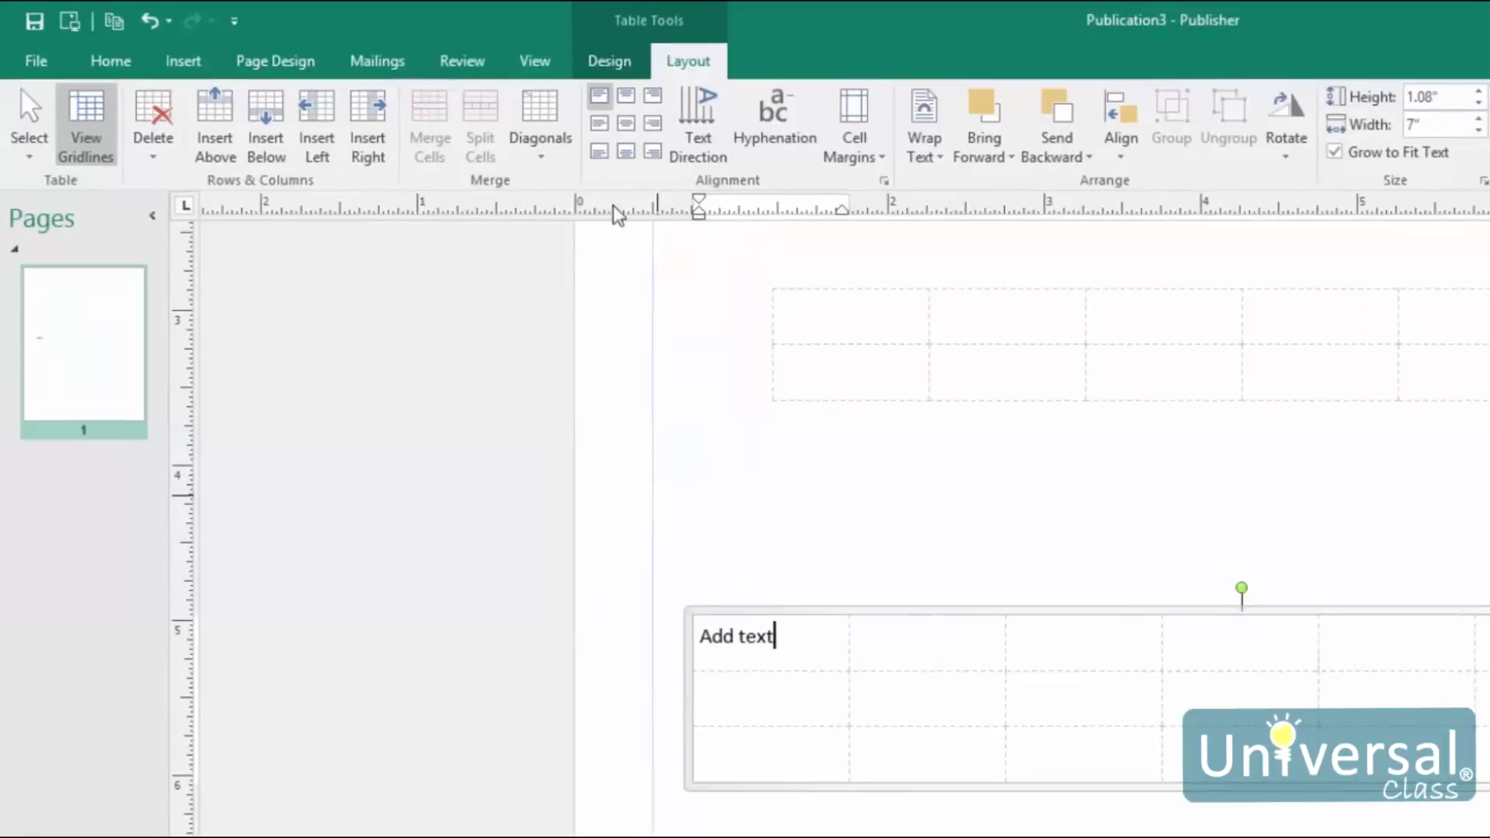
# - Preview blue and grey Table Formats on the lower table, then close the gallery unchanged
pyautogui.click(597, 60)
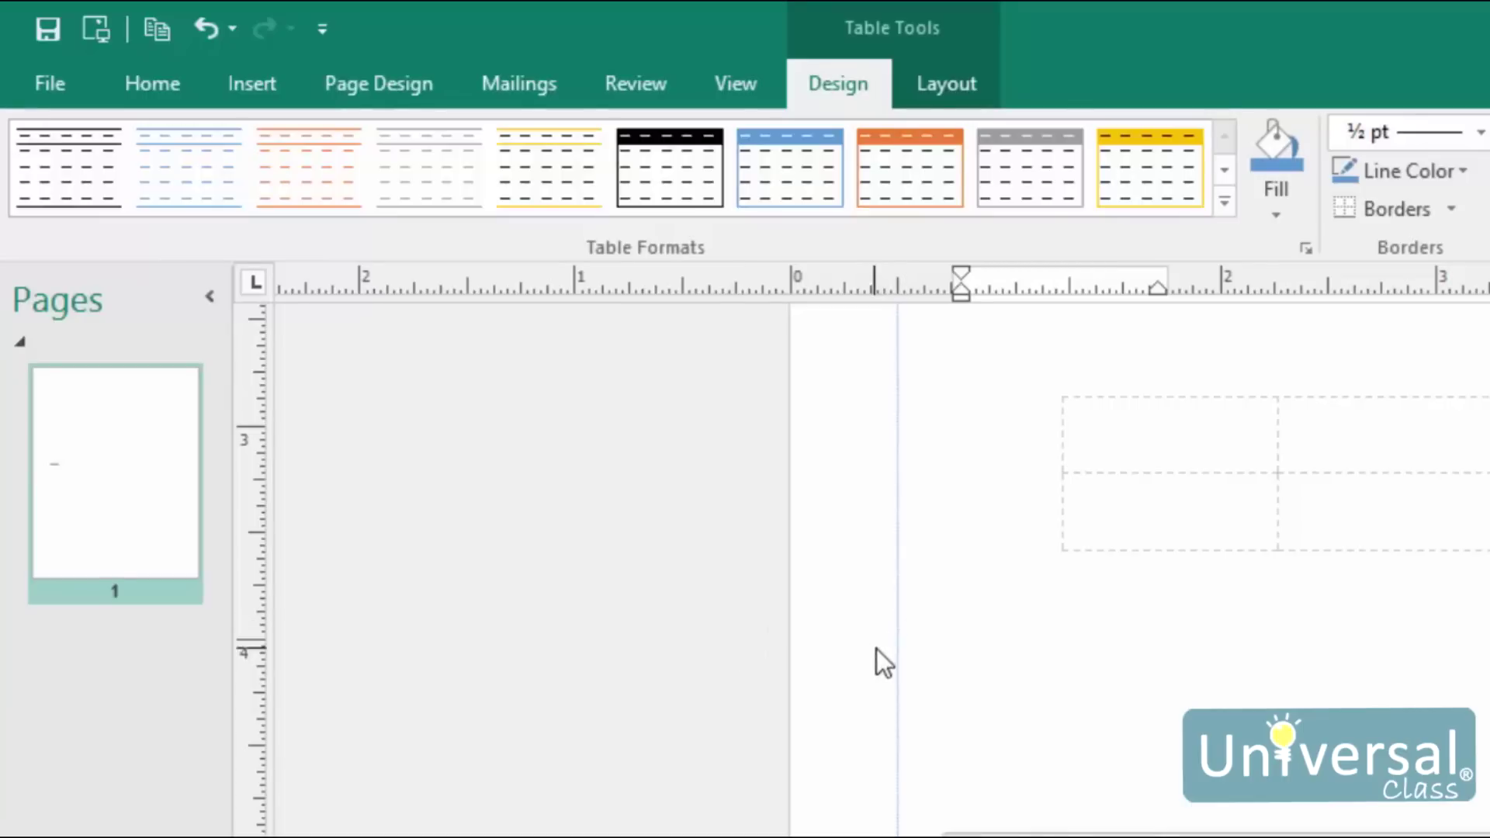
pyautogui.click(738, 173)
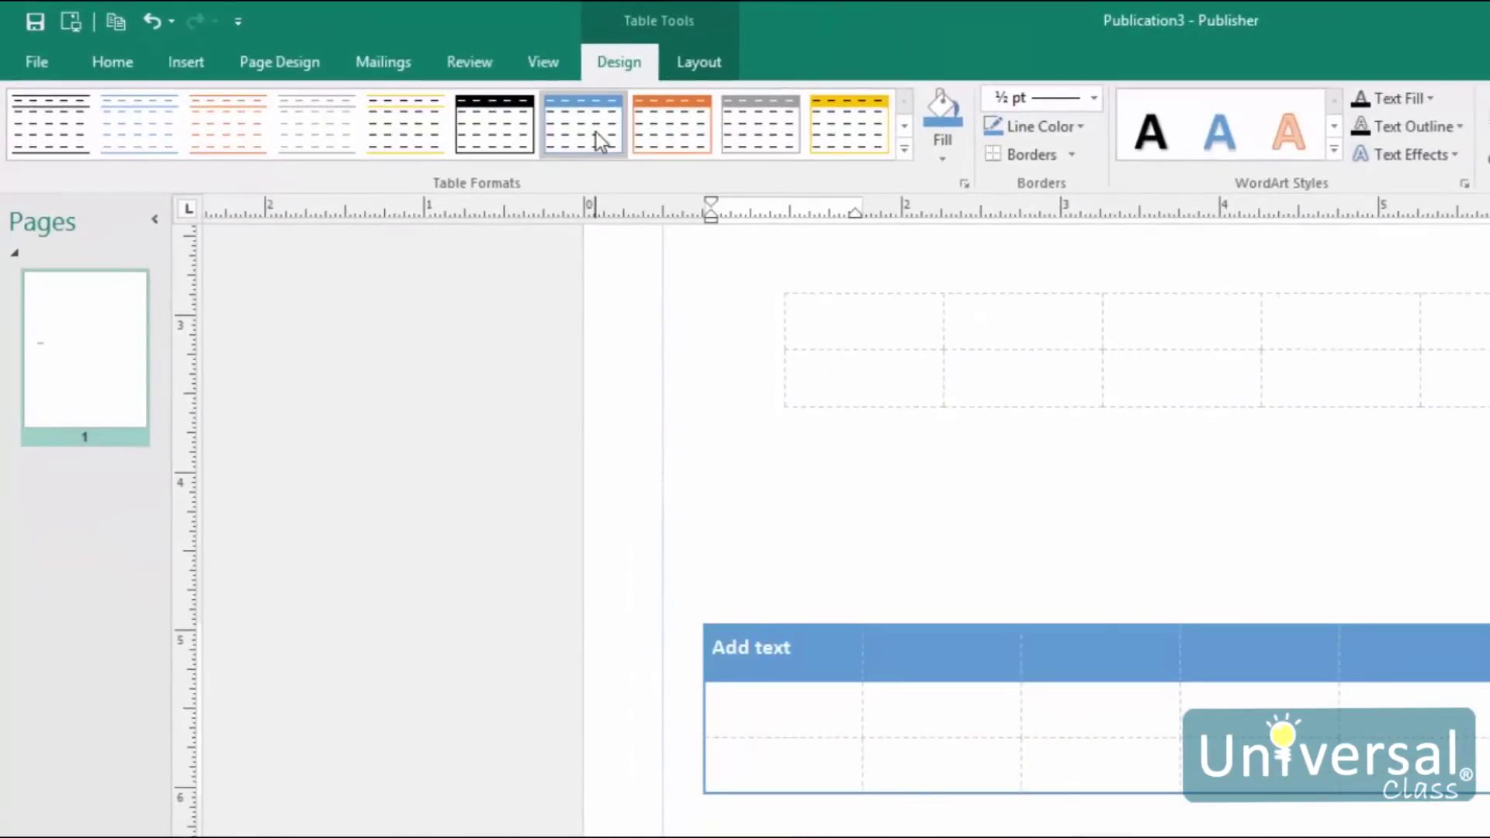
pyautogui.click(322, 131)
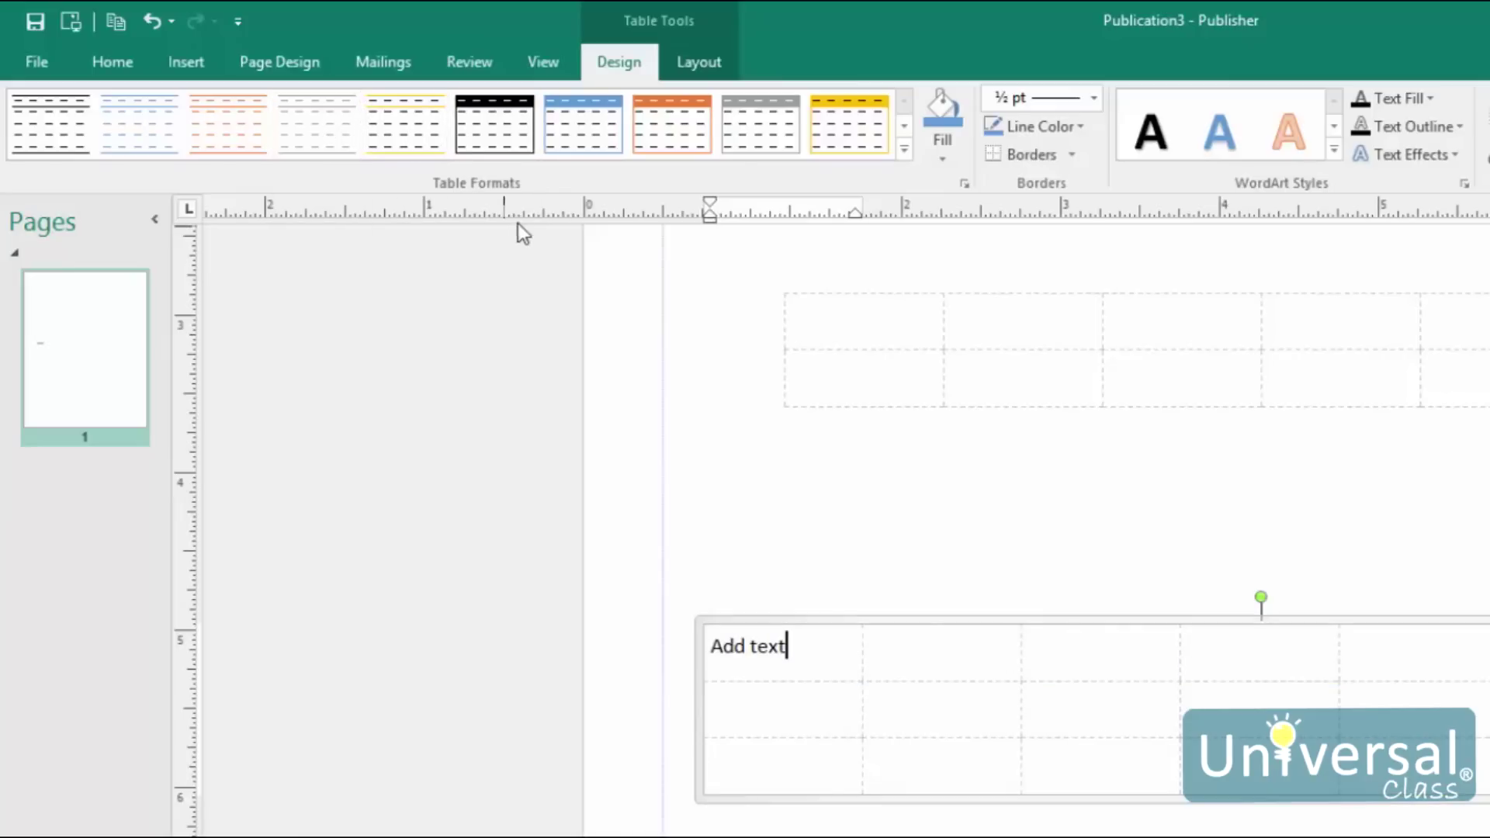
pyautogui.click(903, 149)
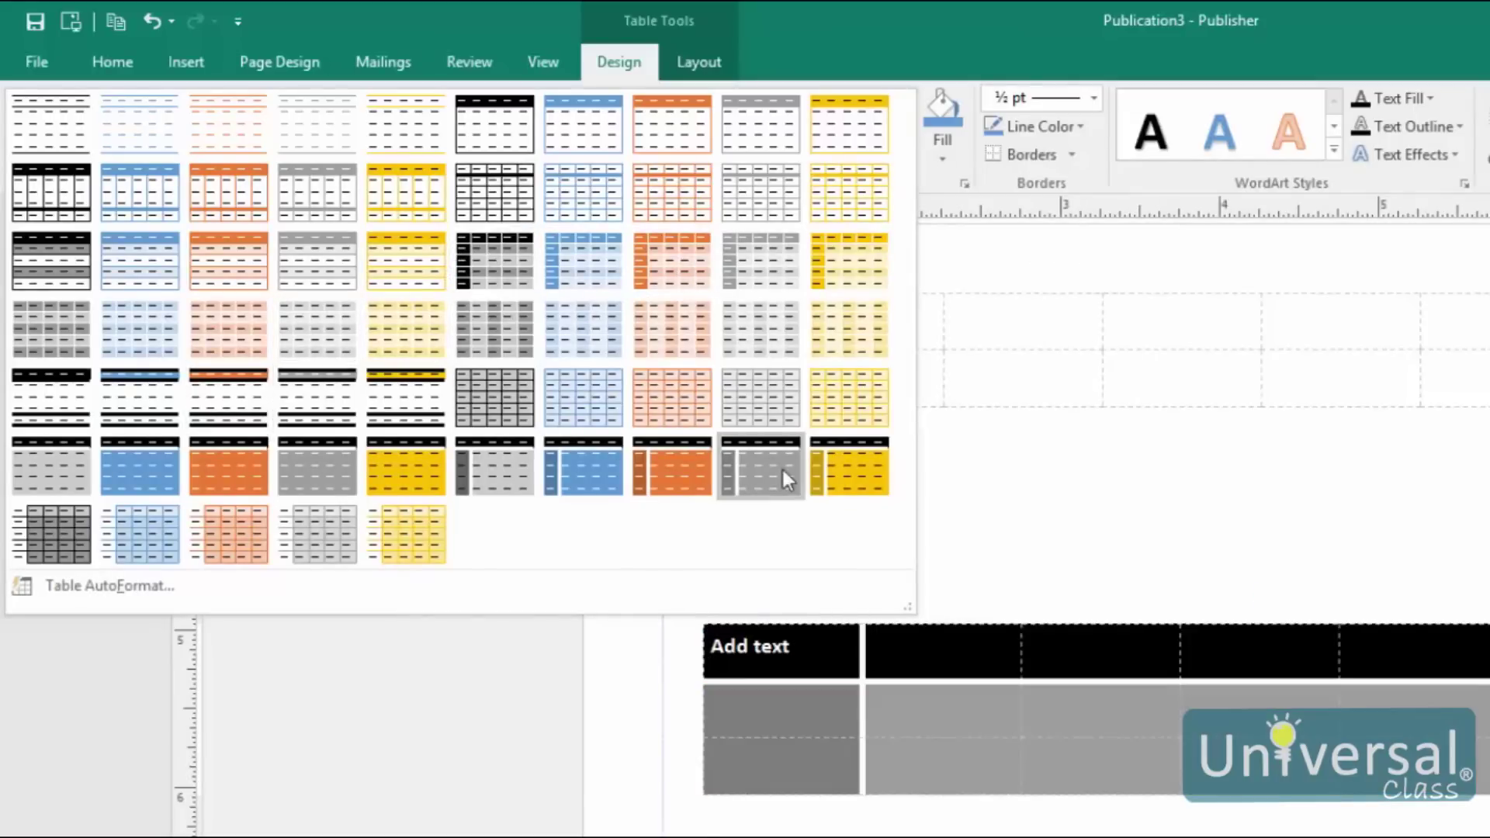
pyautogui.click(1114, 8)
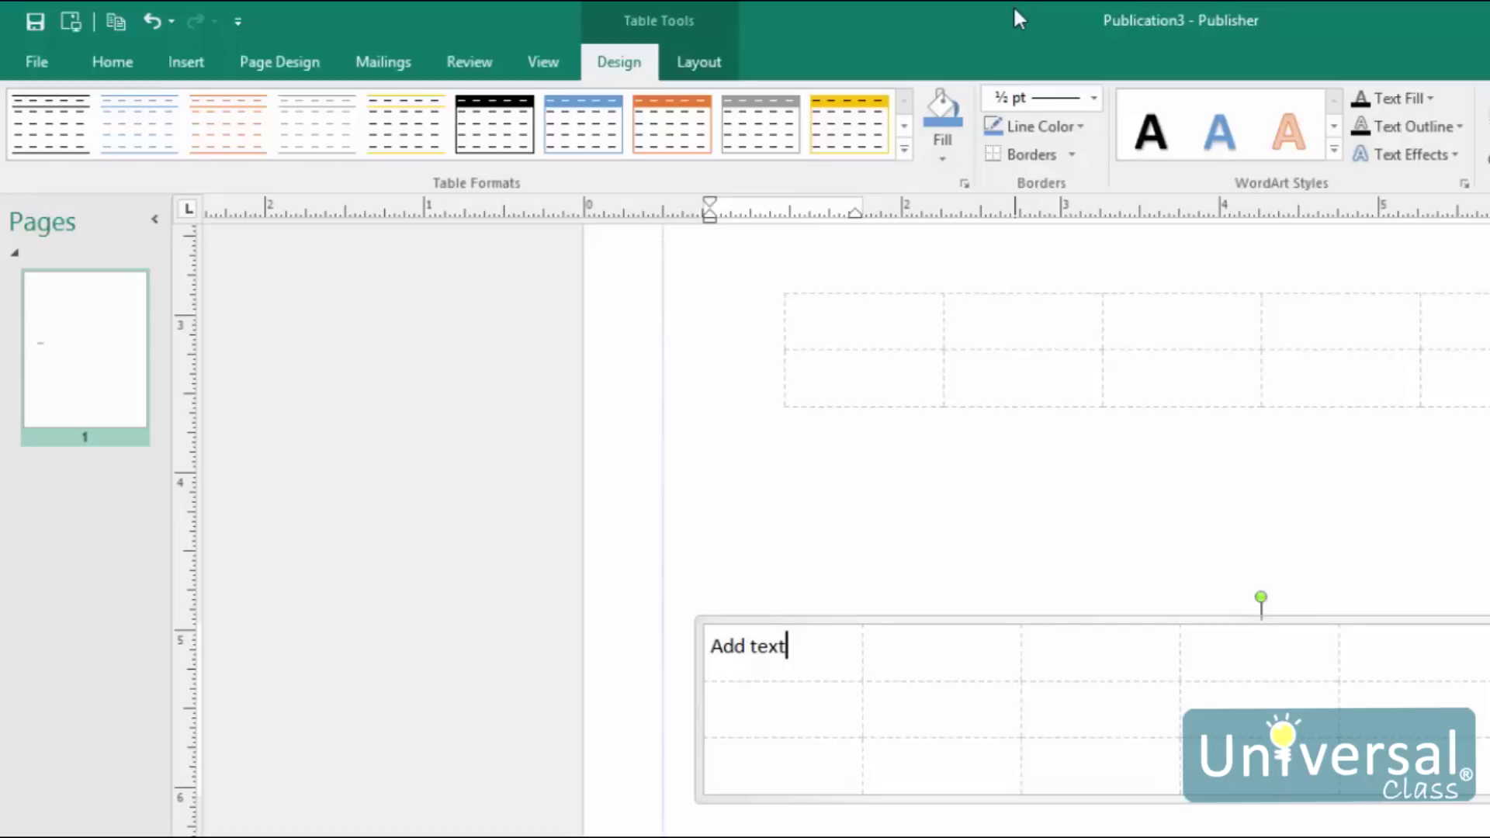
# - Fill the 'Add text' cell light orange, then fill the whole lower table light yellow
pyautogui.click(946, 149)
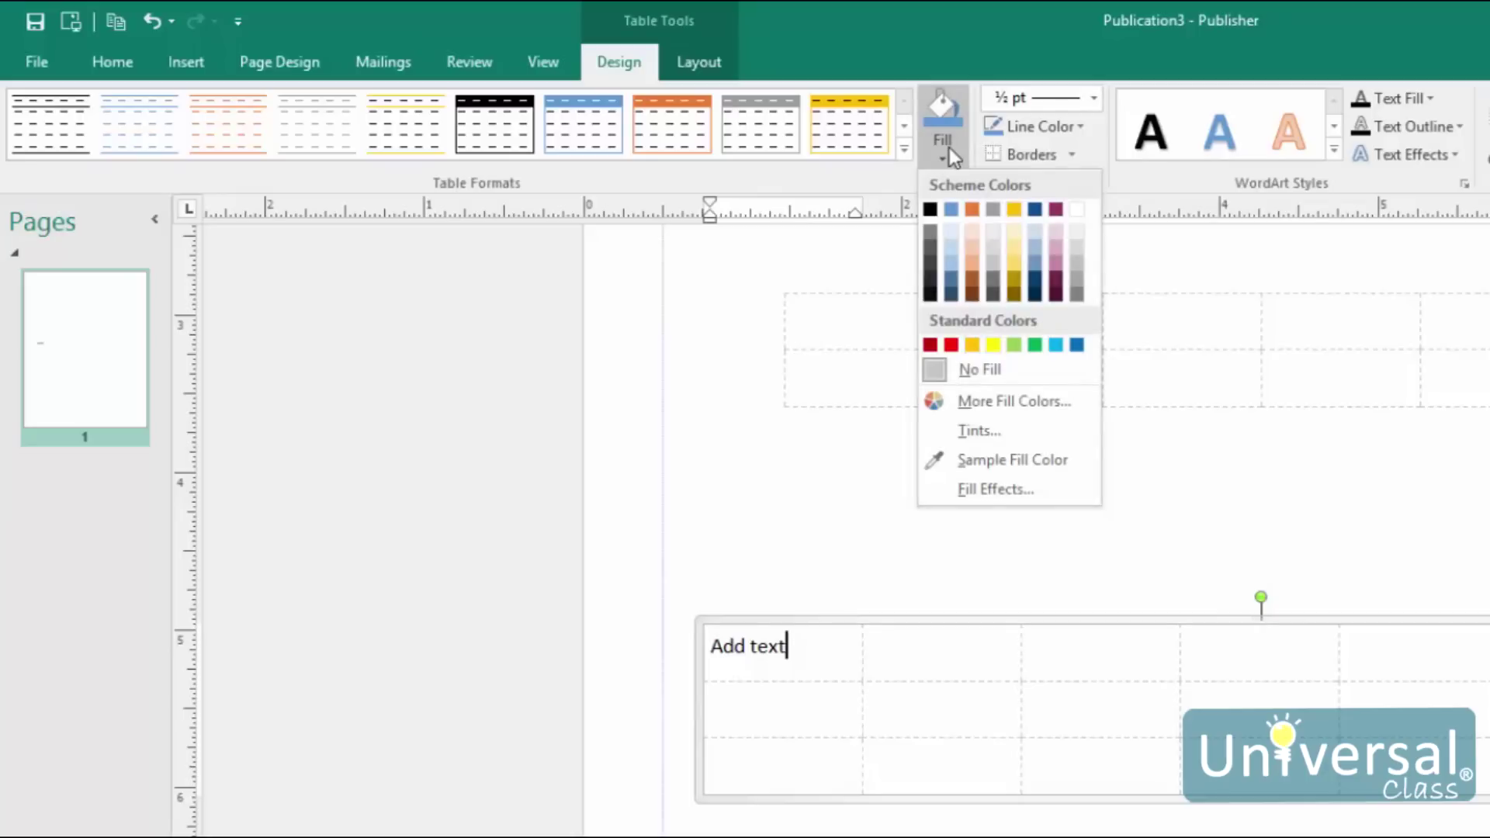
pyautogui.click(969, 247)
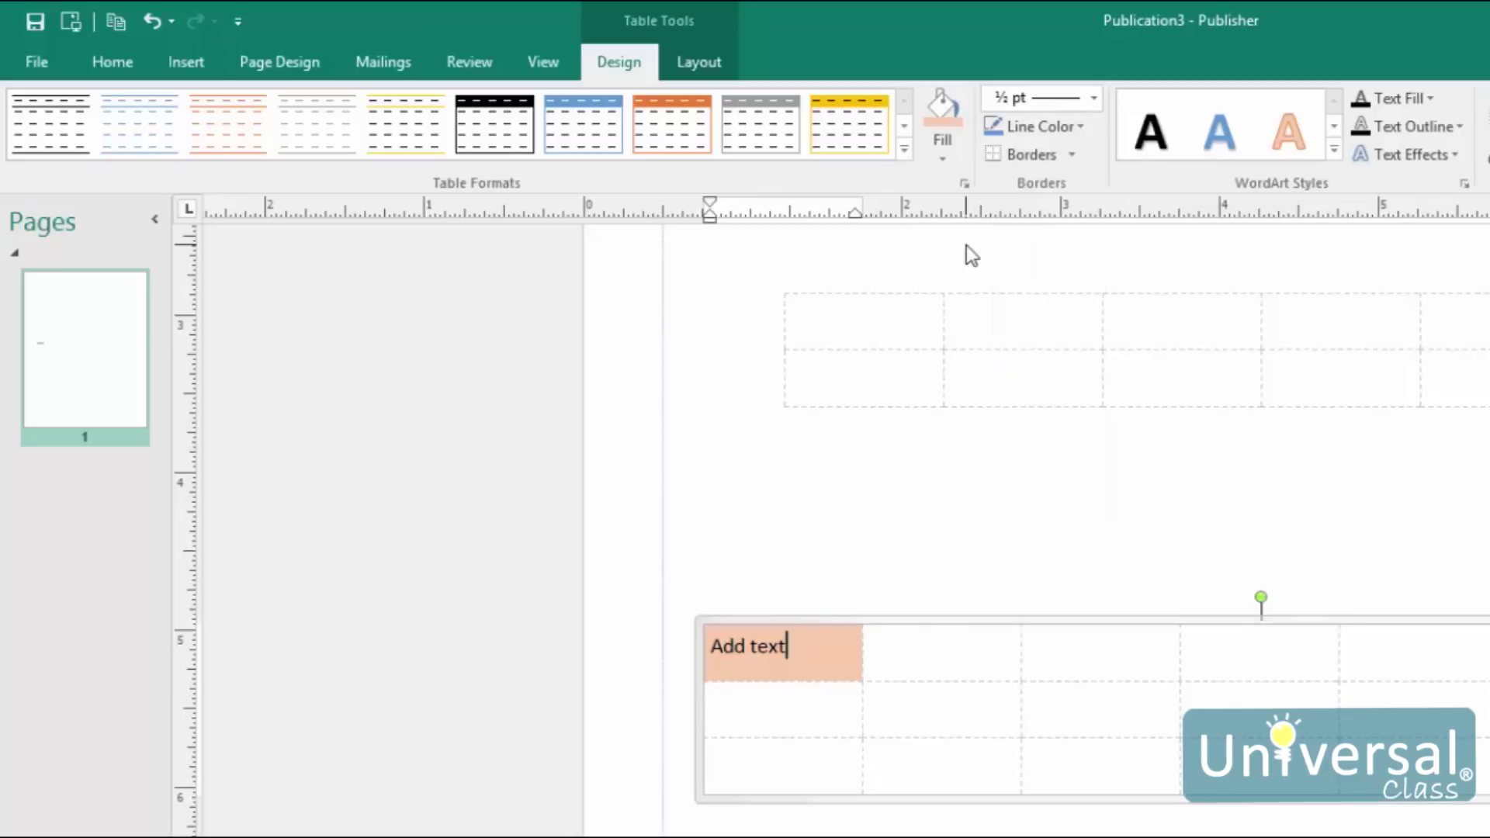
pyautogui.click(799, 621)
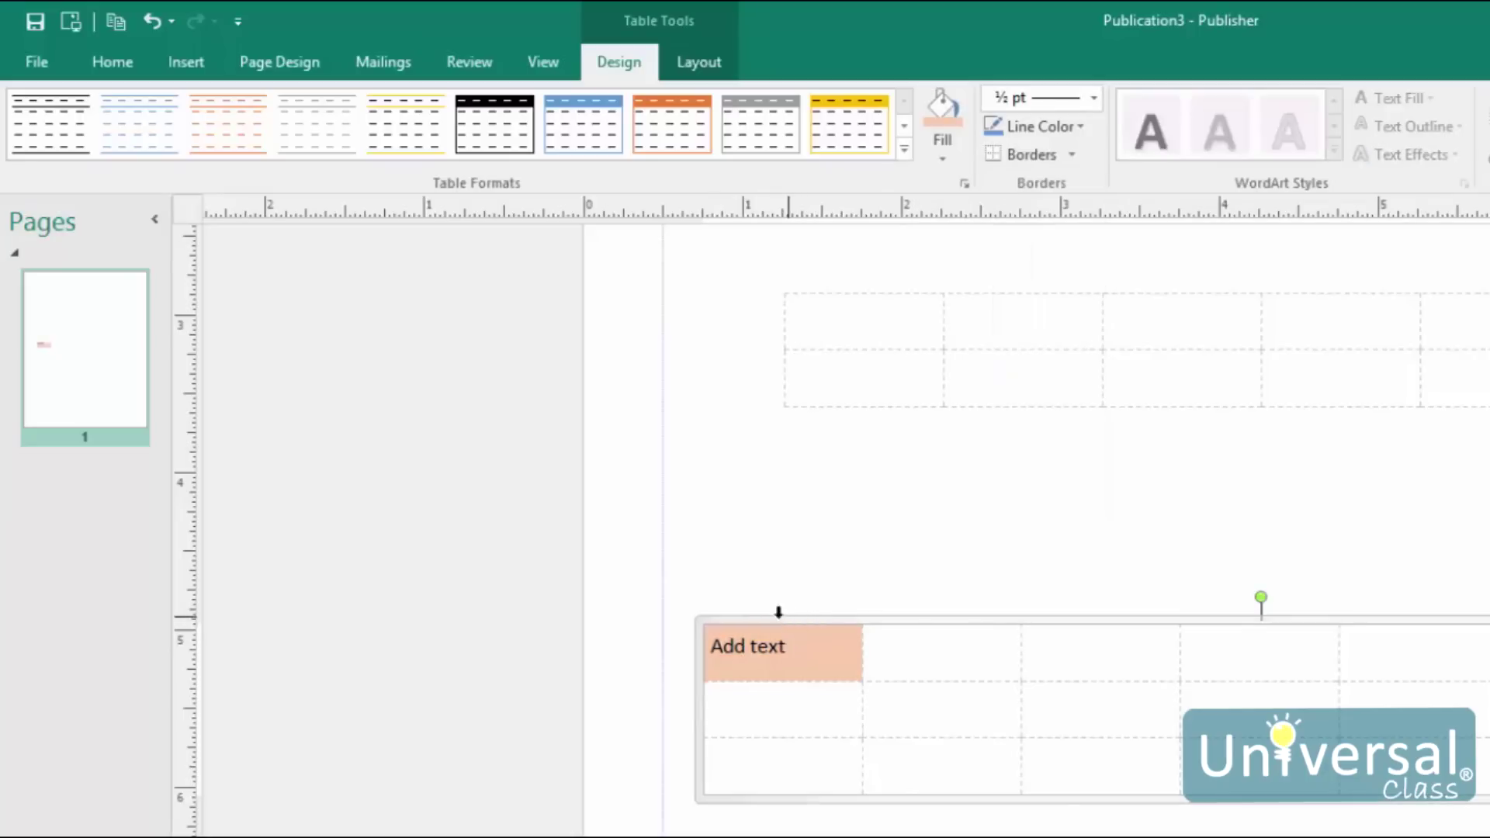
pyautogui.click(937, 155)
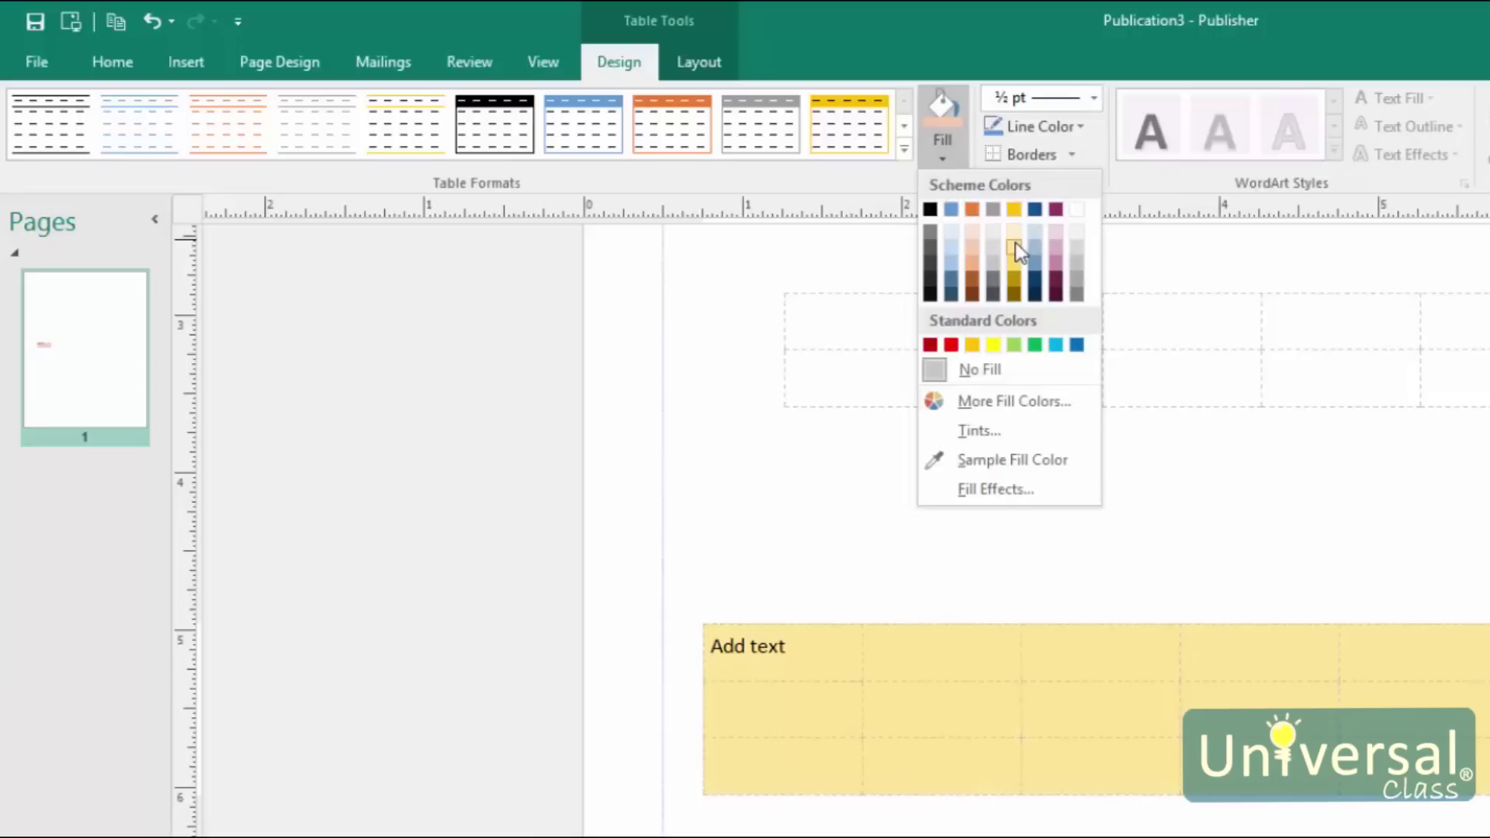
pyautogui.click(1015, 242)
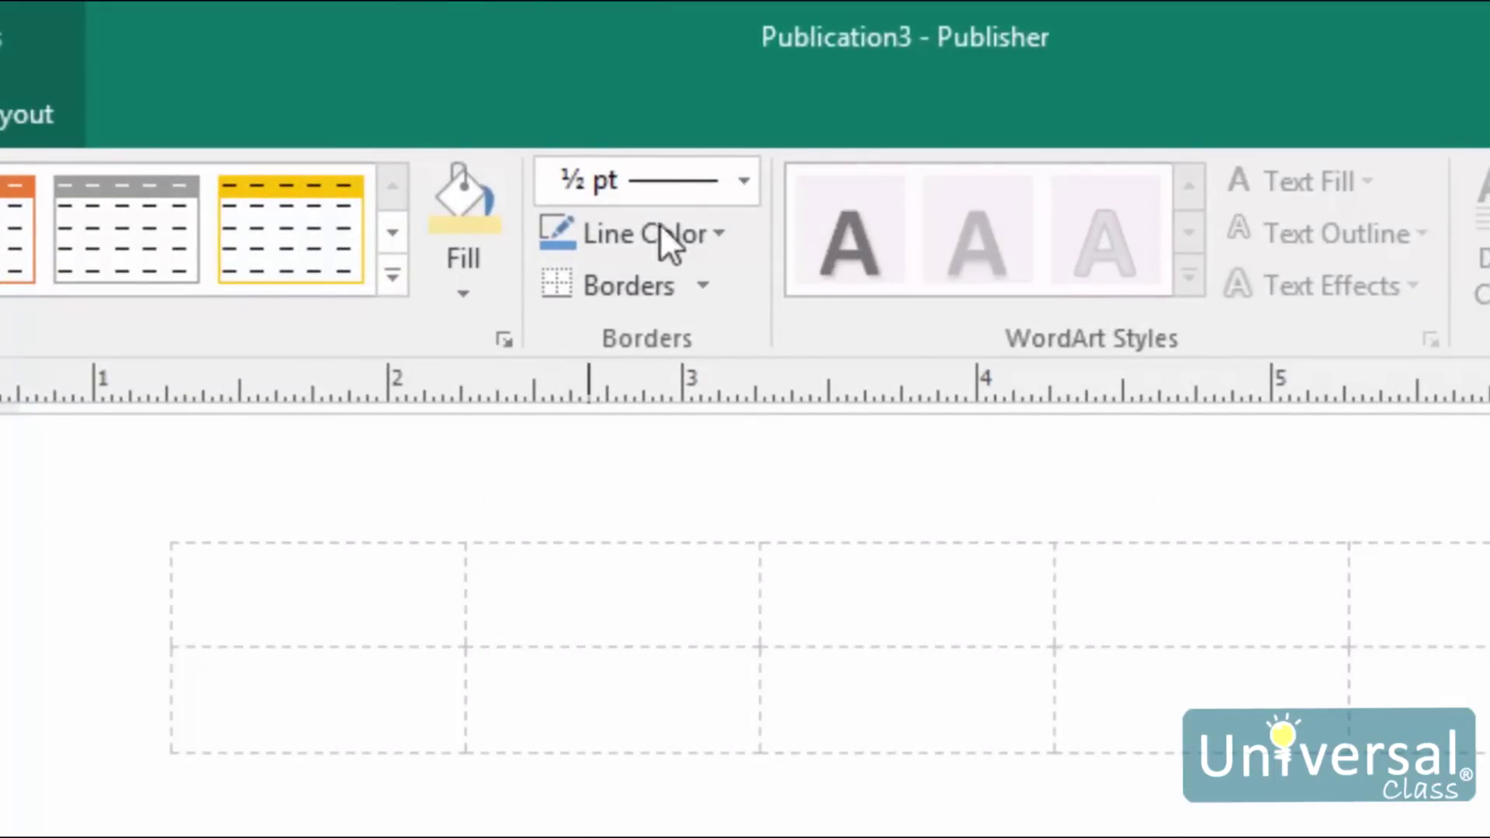
# - Add an Outside Borders edge around the yellow table
pyautogui.click(706, 283)
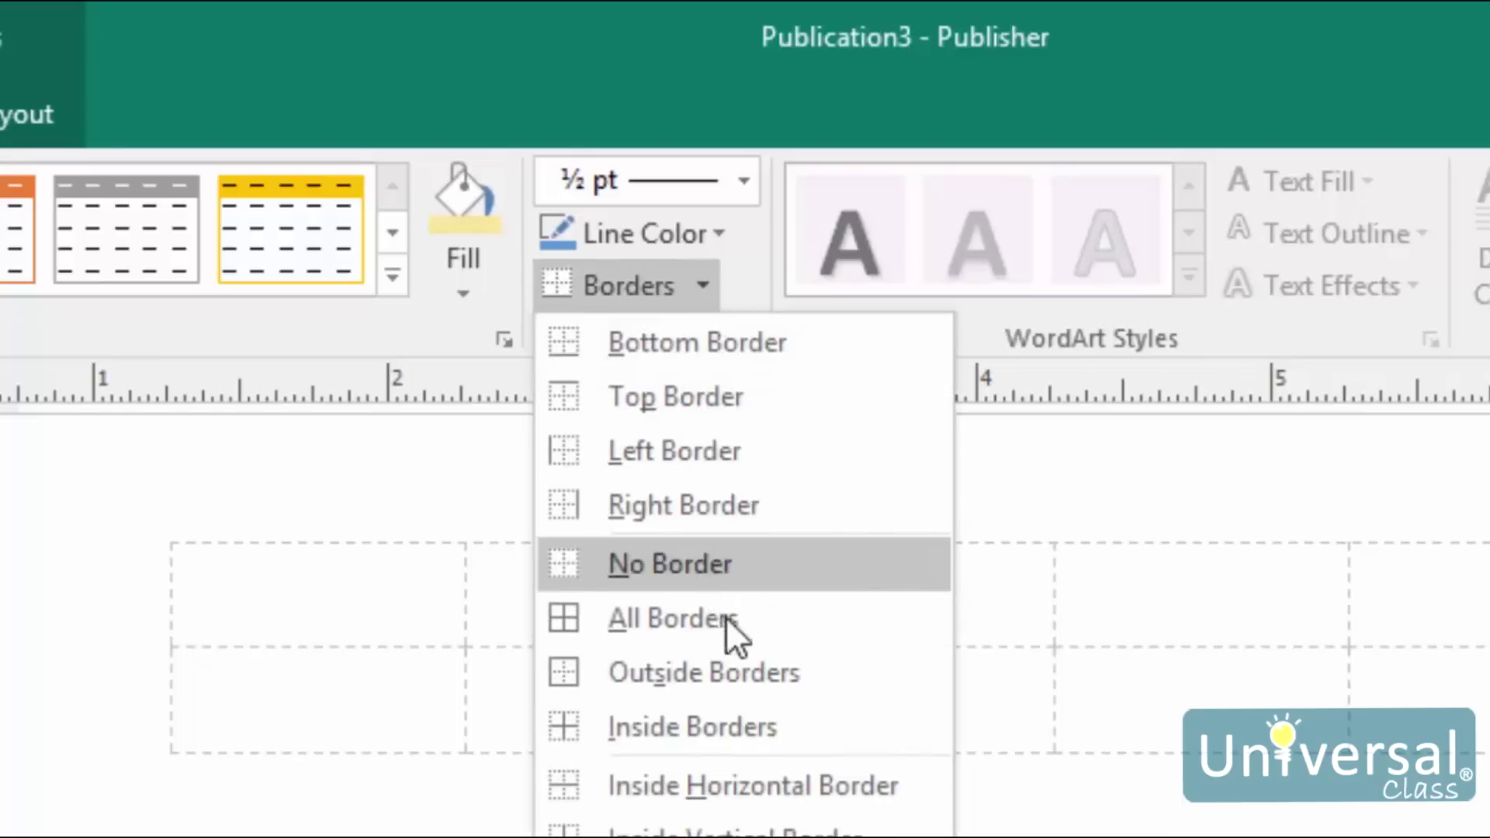
pyautogui.click(691, 669)
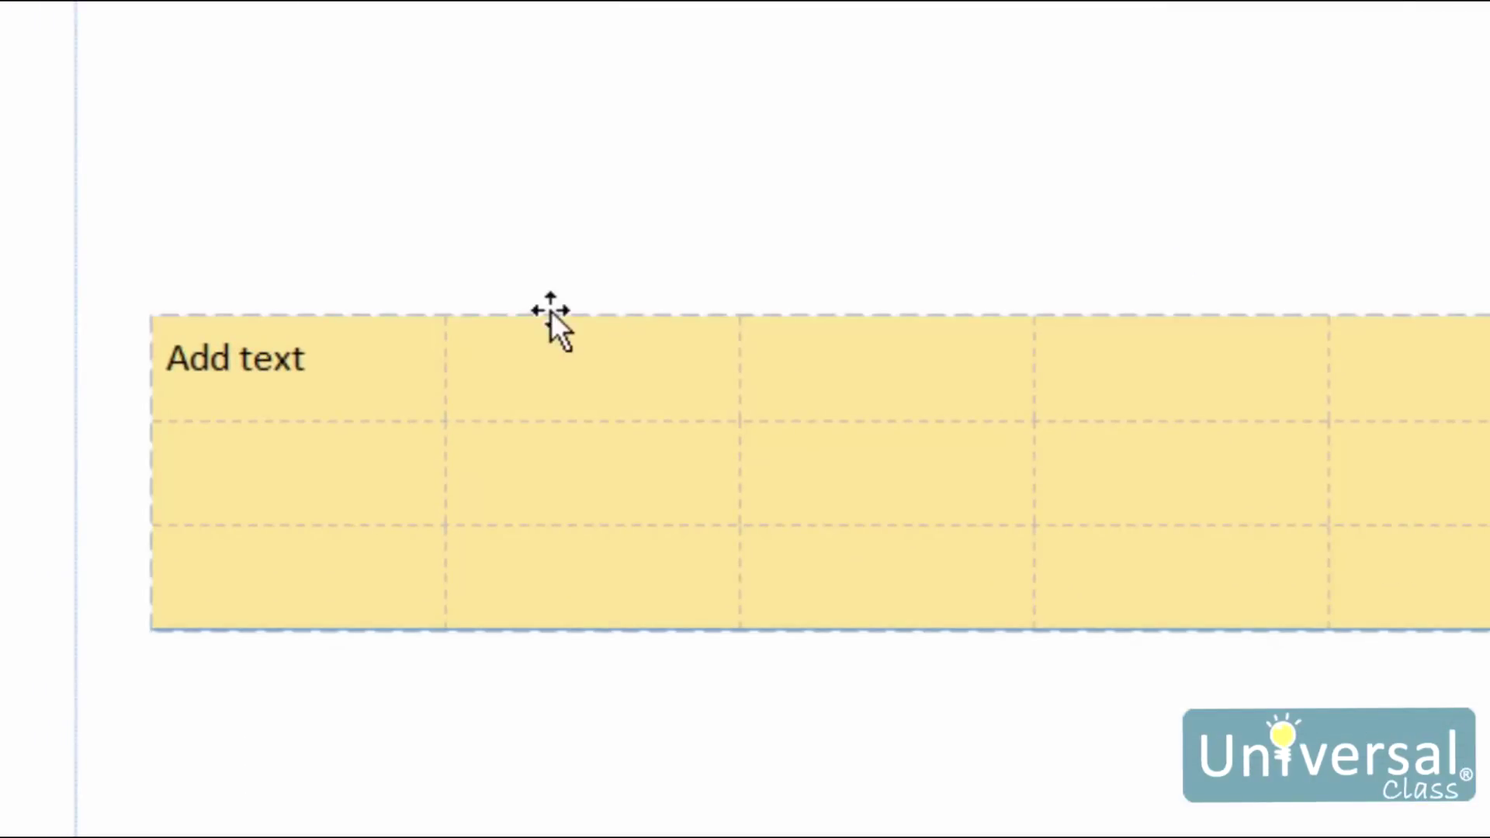
pyautogui.click(561, 354)
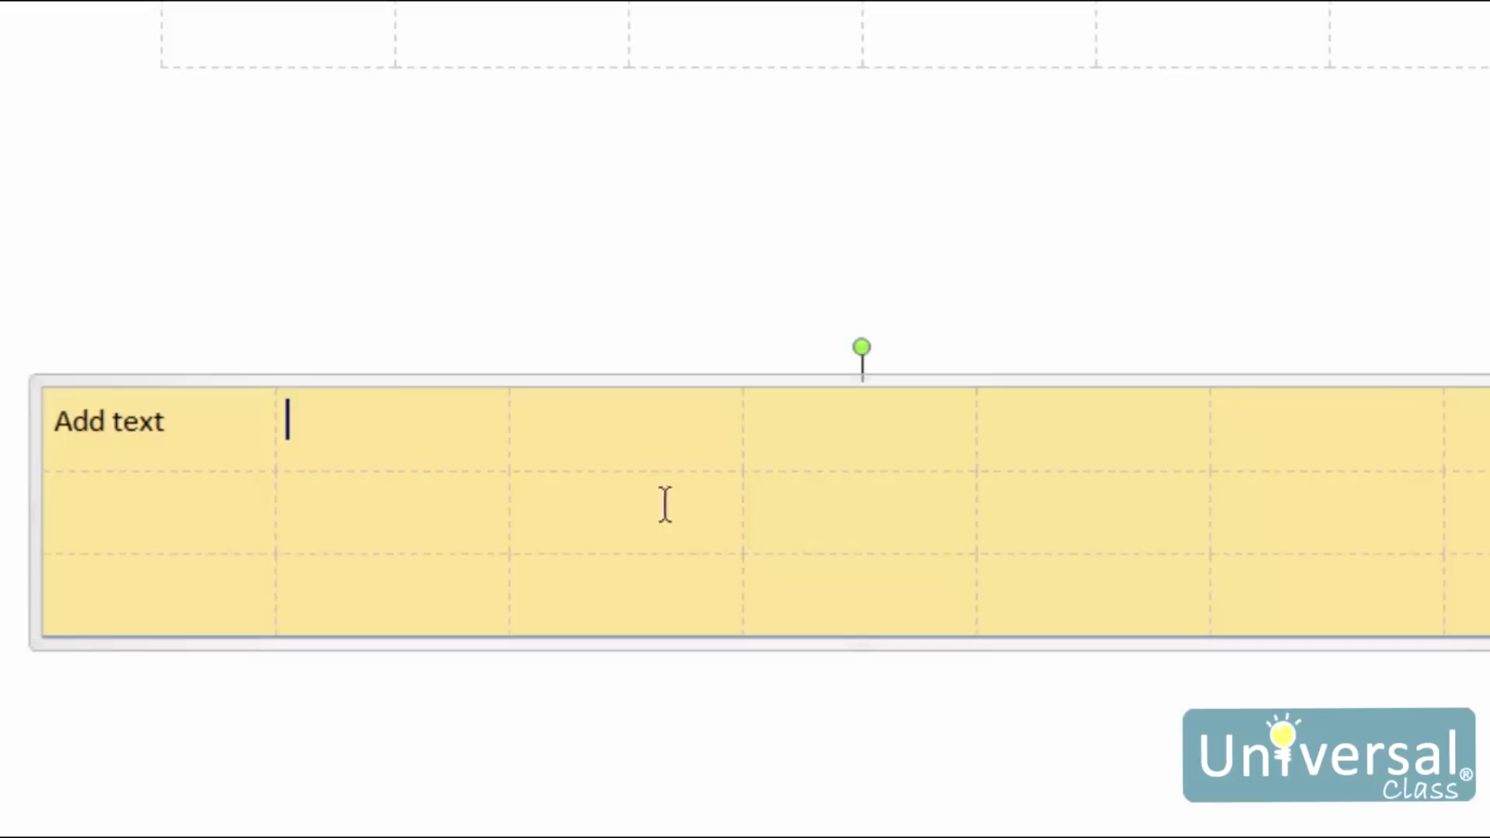
# - Select a single cell, then the entire second row, with the Layout Select menu
pyautogui.click(152, 514)
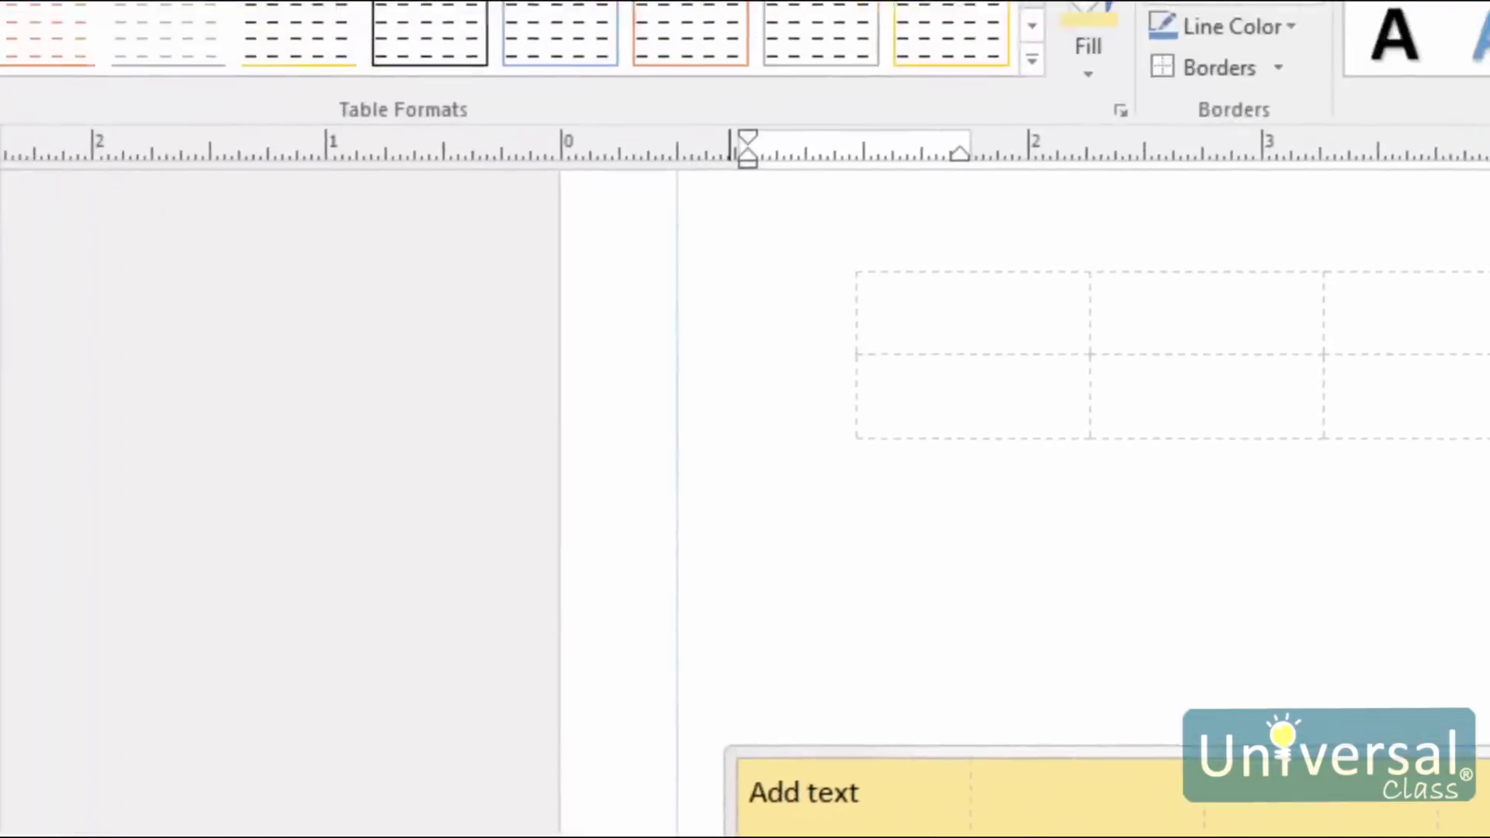
pyautogui.click(1031, 93)
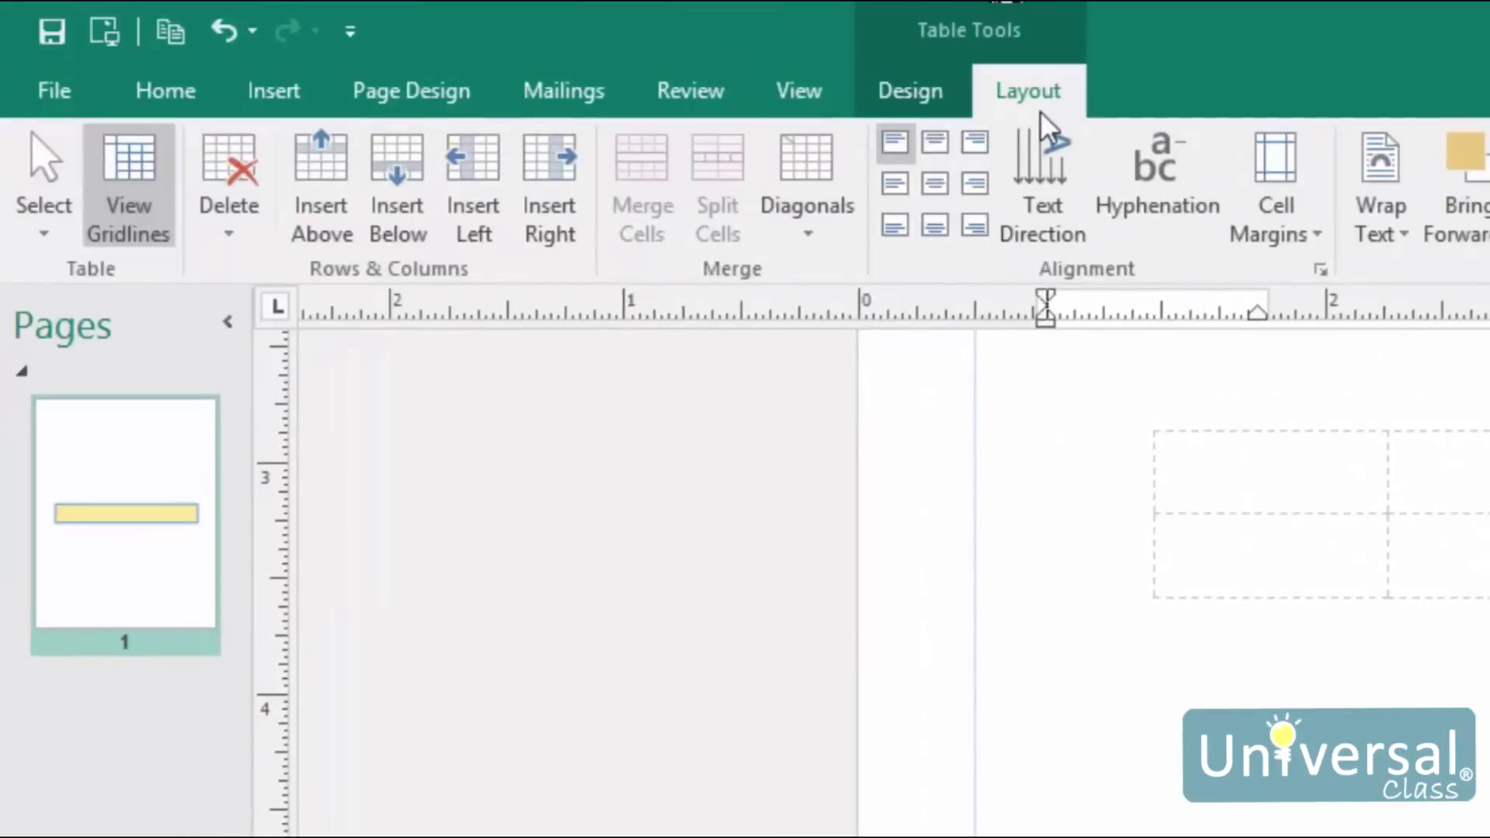
pyautogui.click(35, 218)
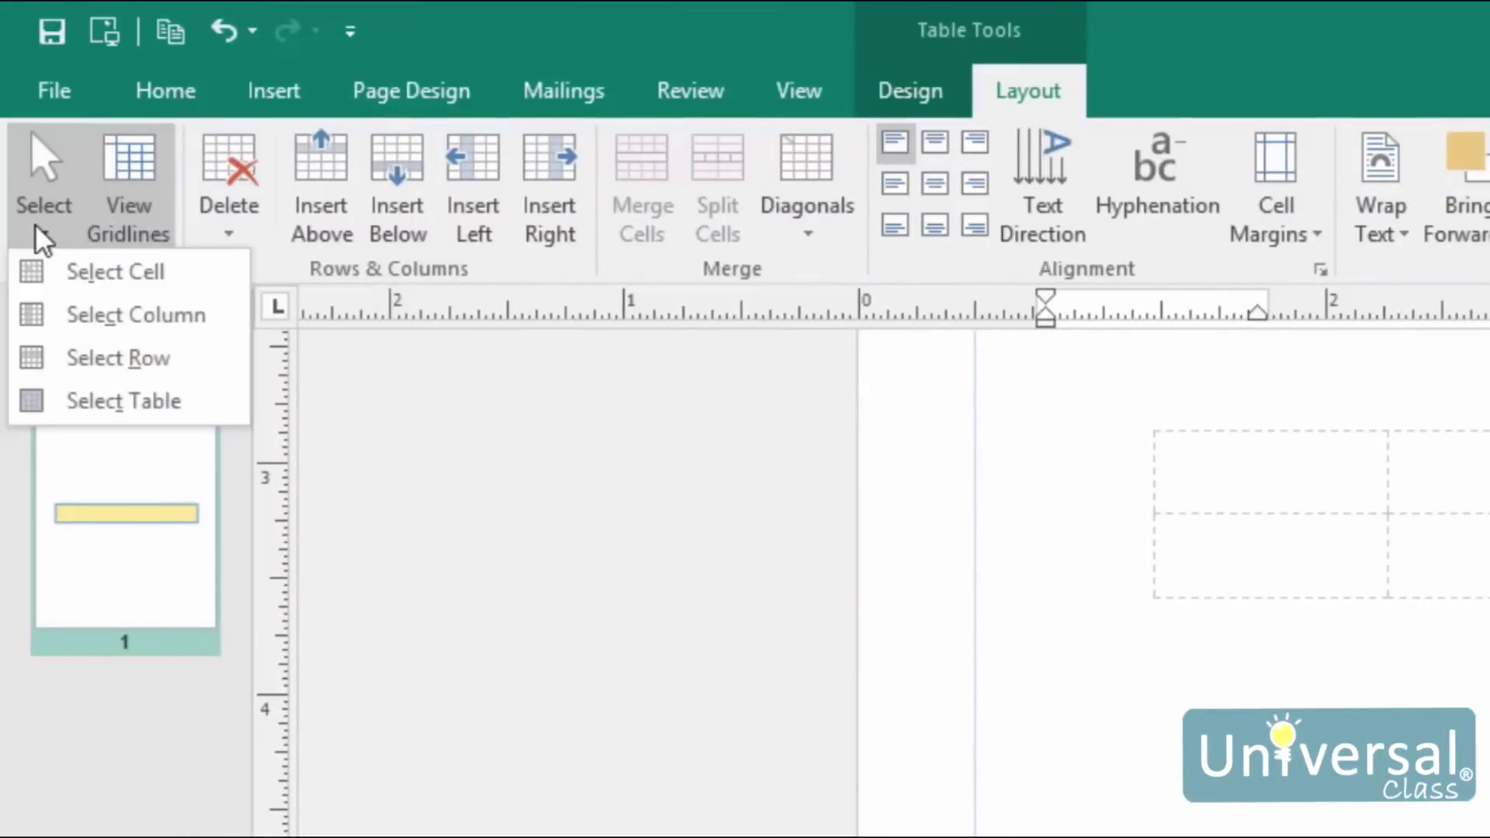
pyautogui.click(85, 273)
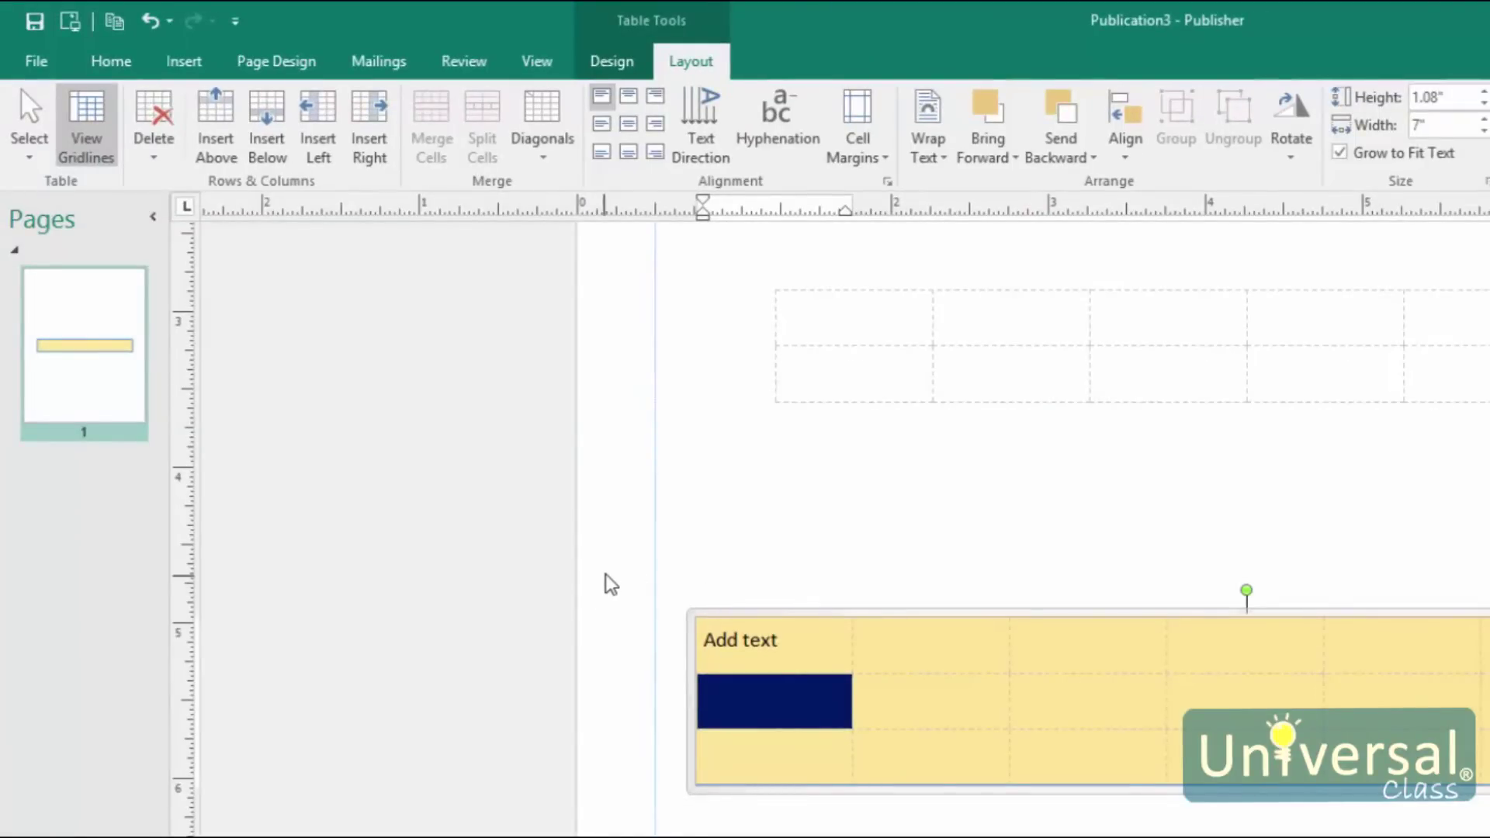
pyautogui.press('Tab')
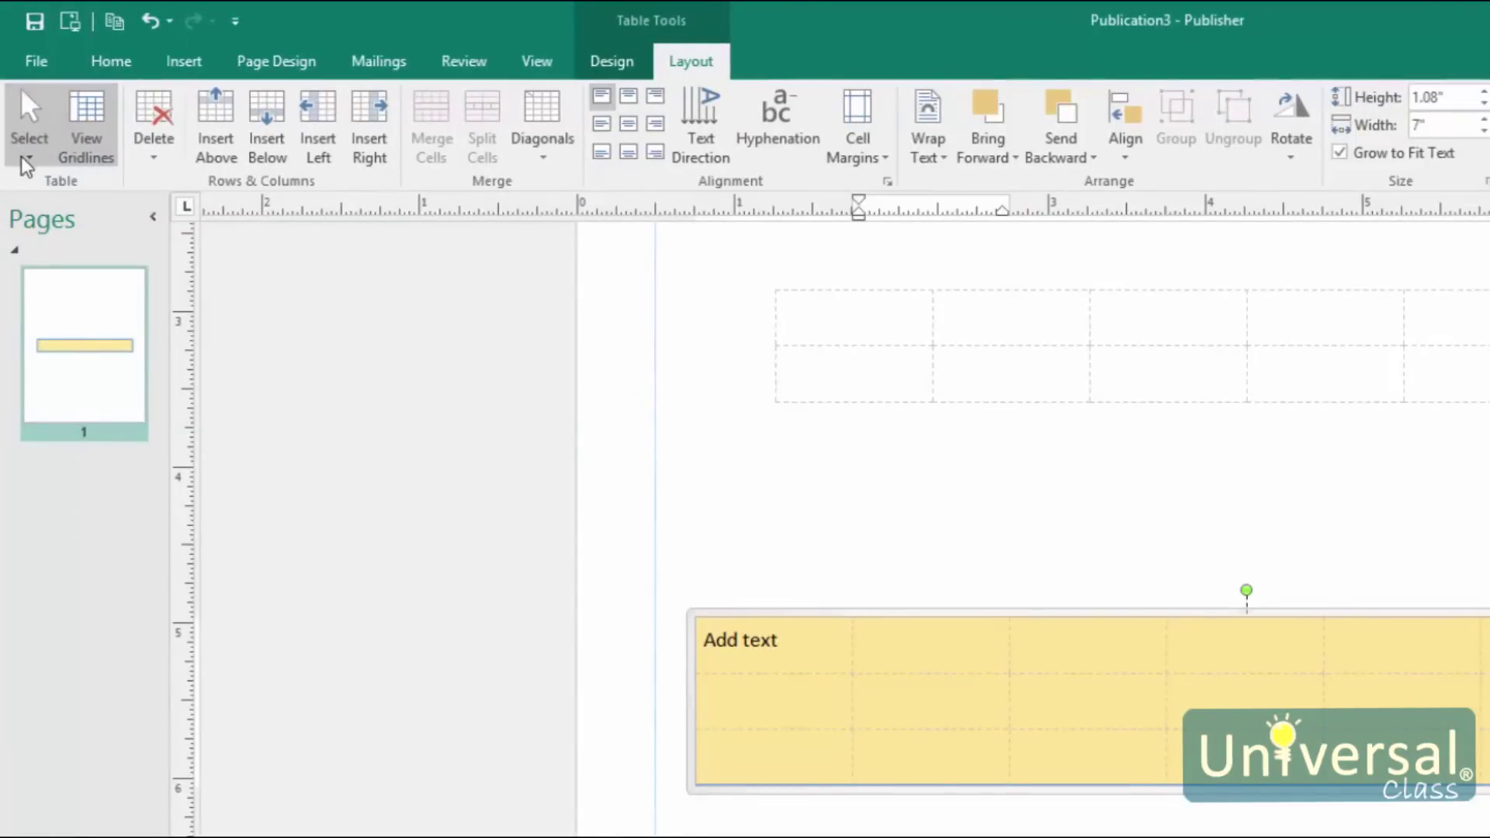
pyautogui.click(29, 154)
pyautogui.click(103, 242)
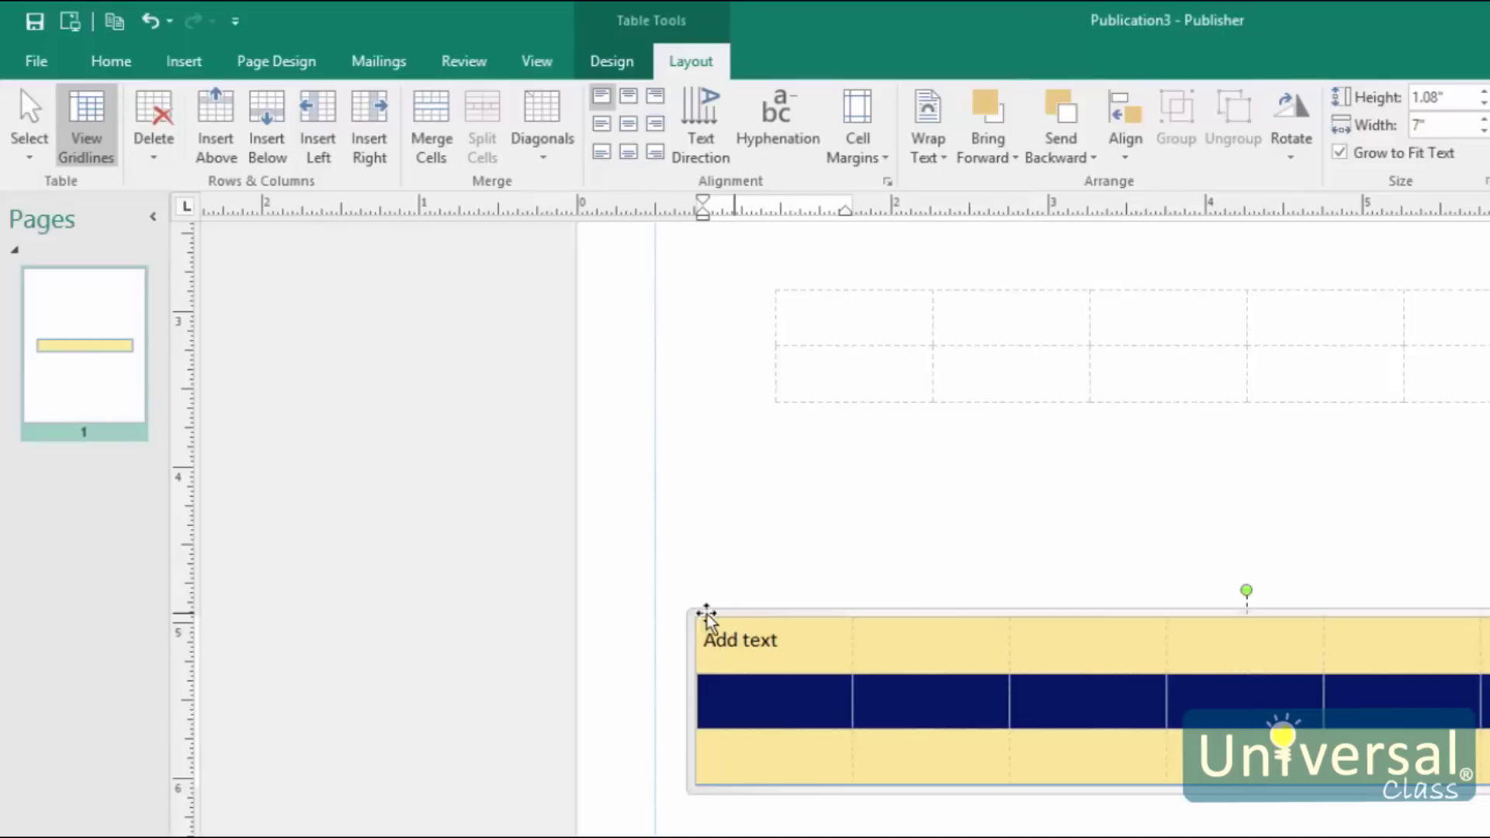
# - Select the whole third column of the yellow table
pyautogui.click(1083, 693)
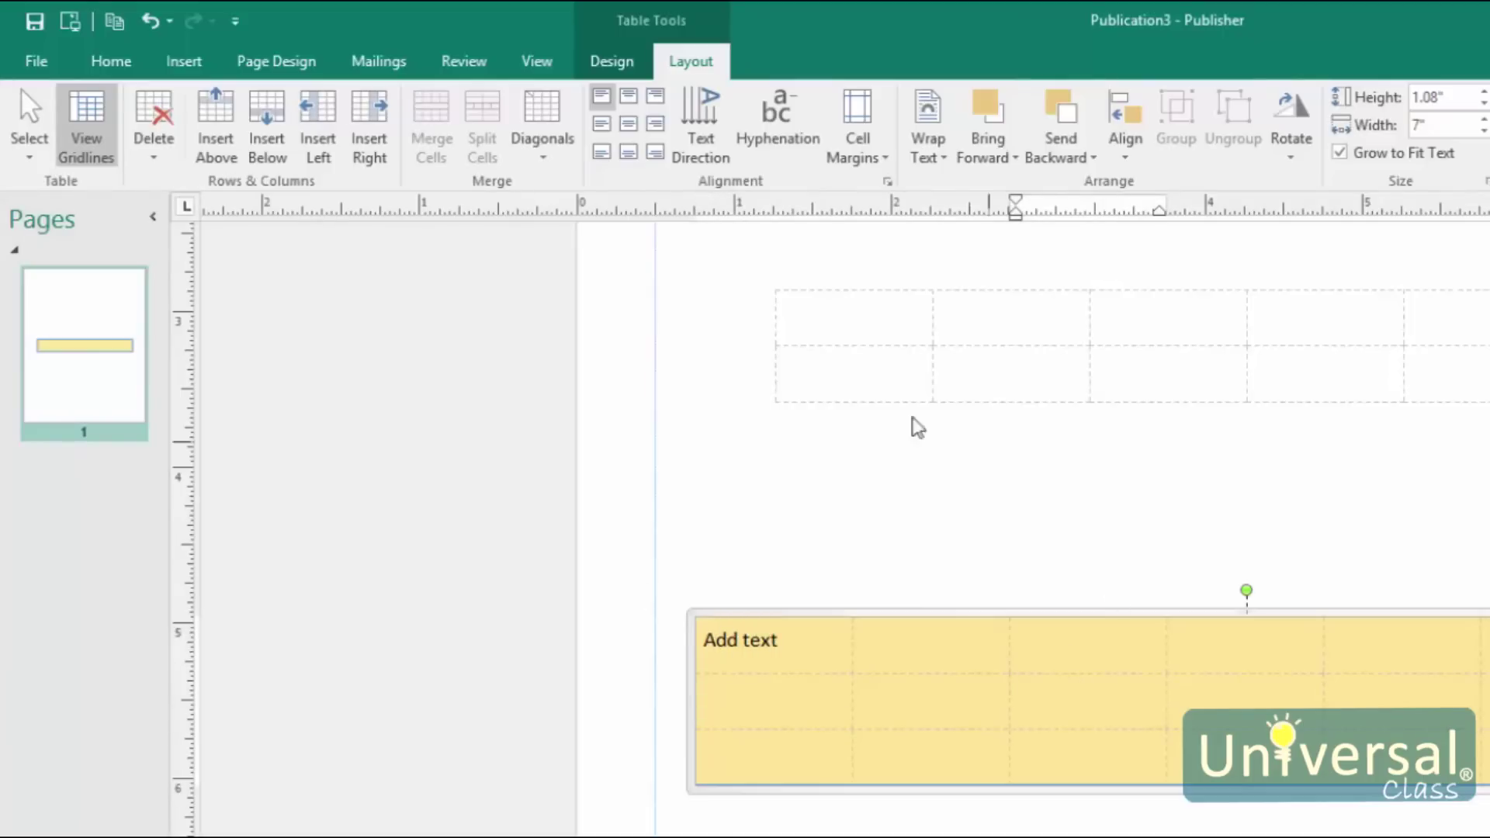
pyautogui.click(26, 147)
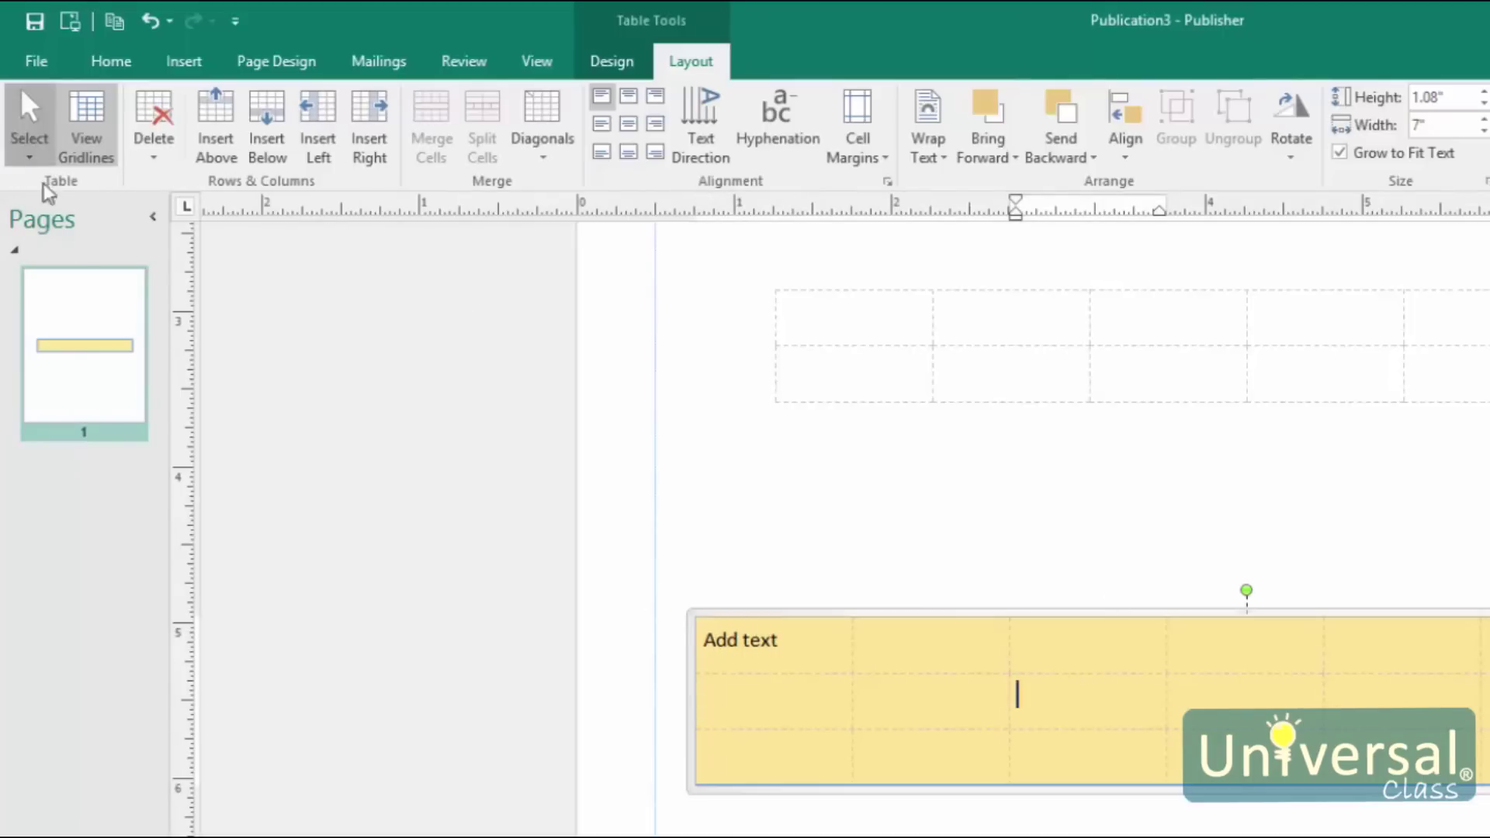
pyautogui.click(76, 227)
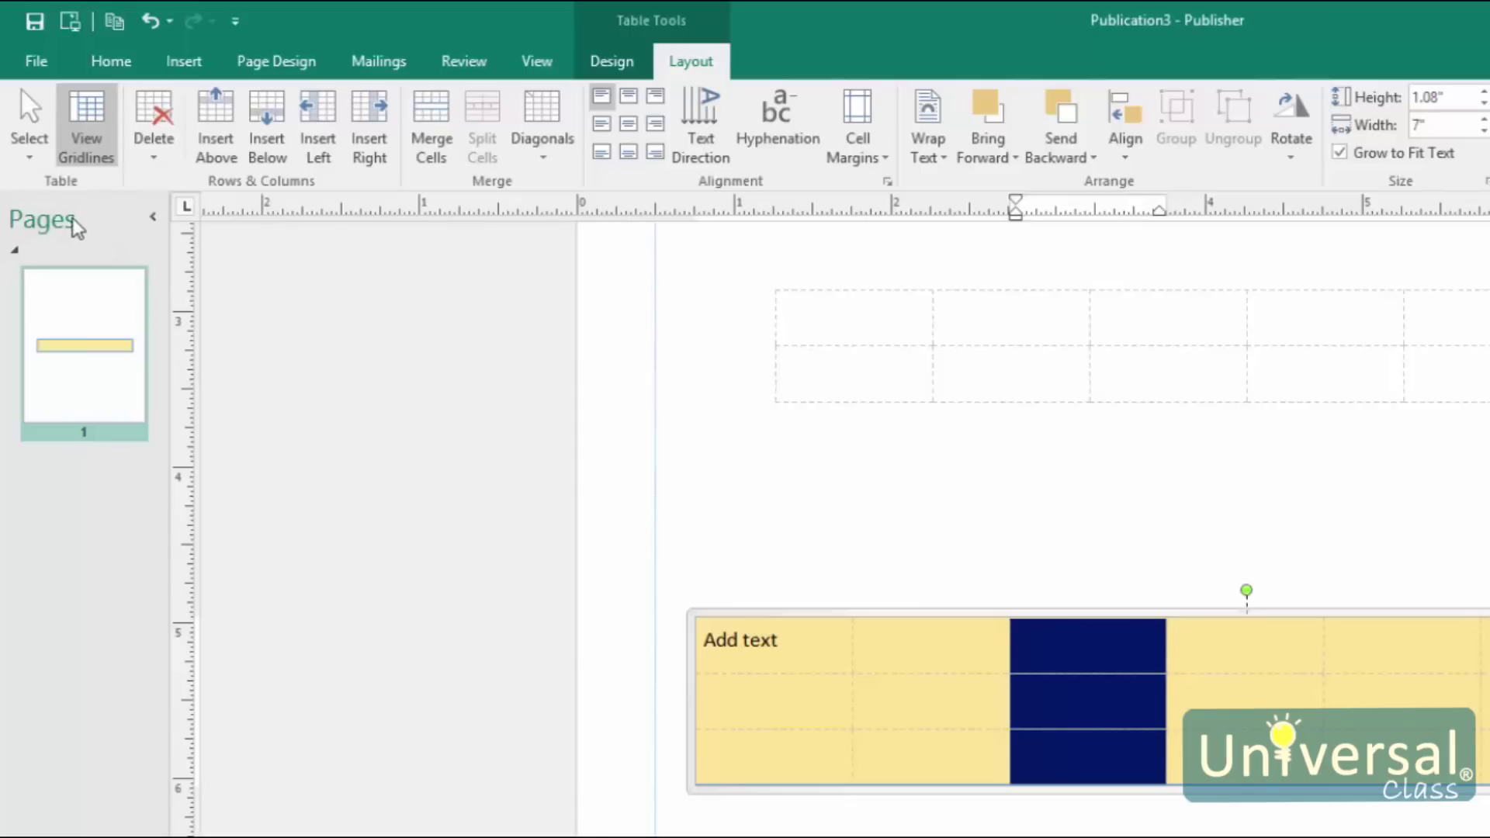
# - Narrow the yellow table's third column by dragging its right border left
pyautogui.click(1087, 719)
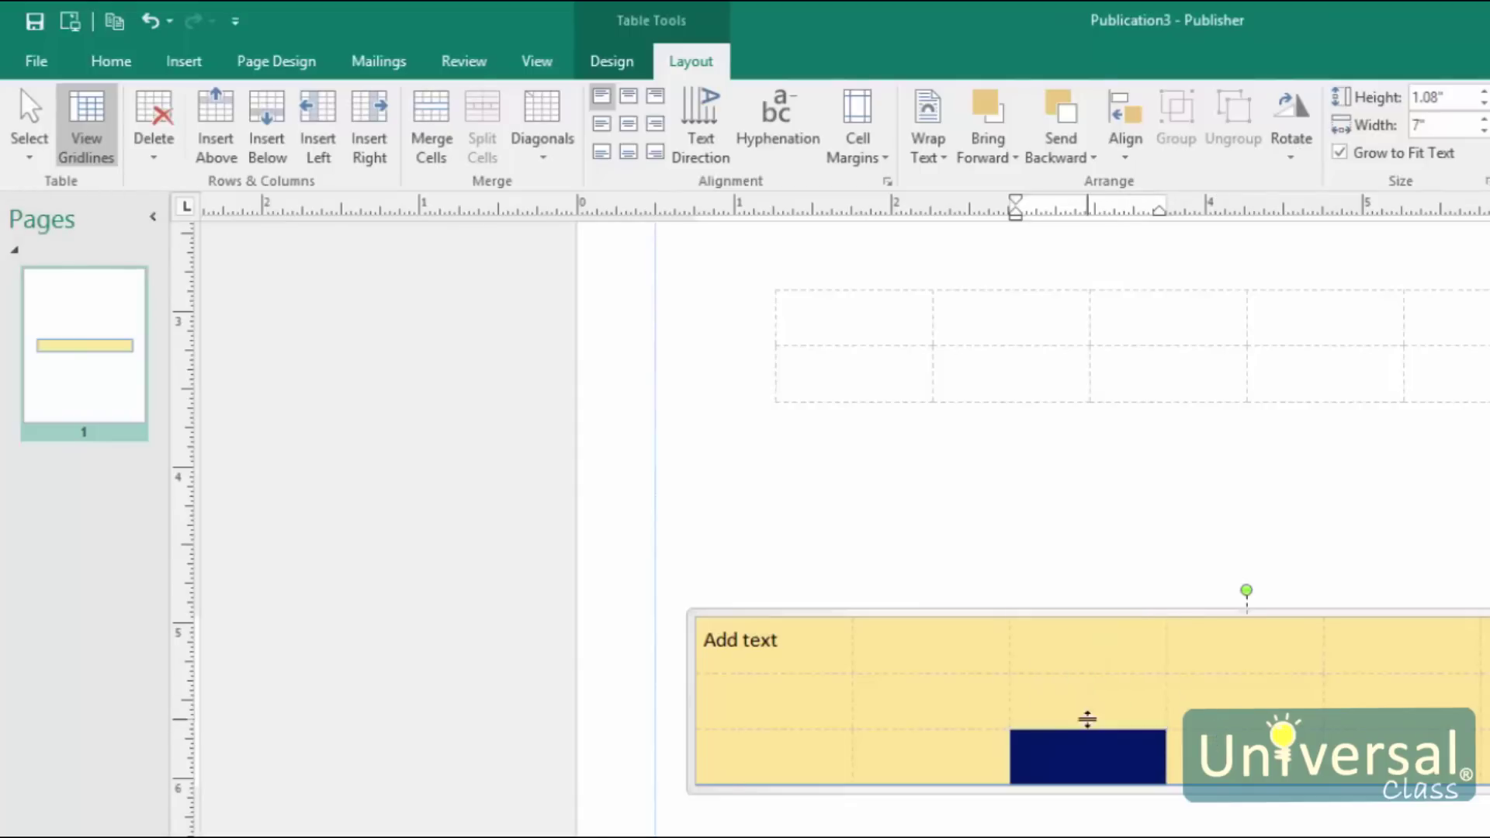
pyautogui.click(1100, 691)
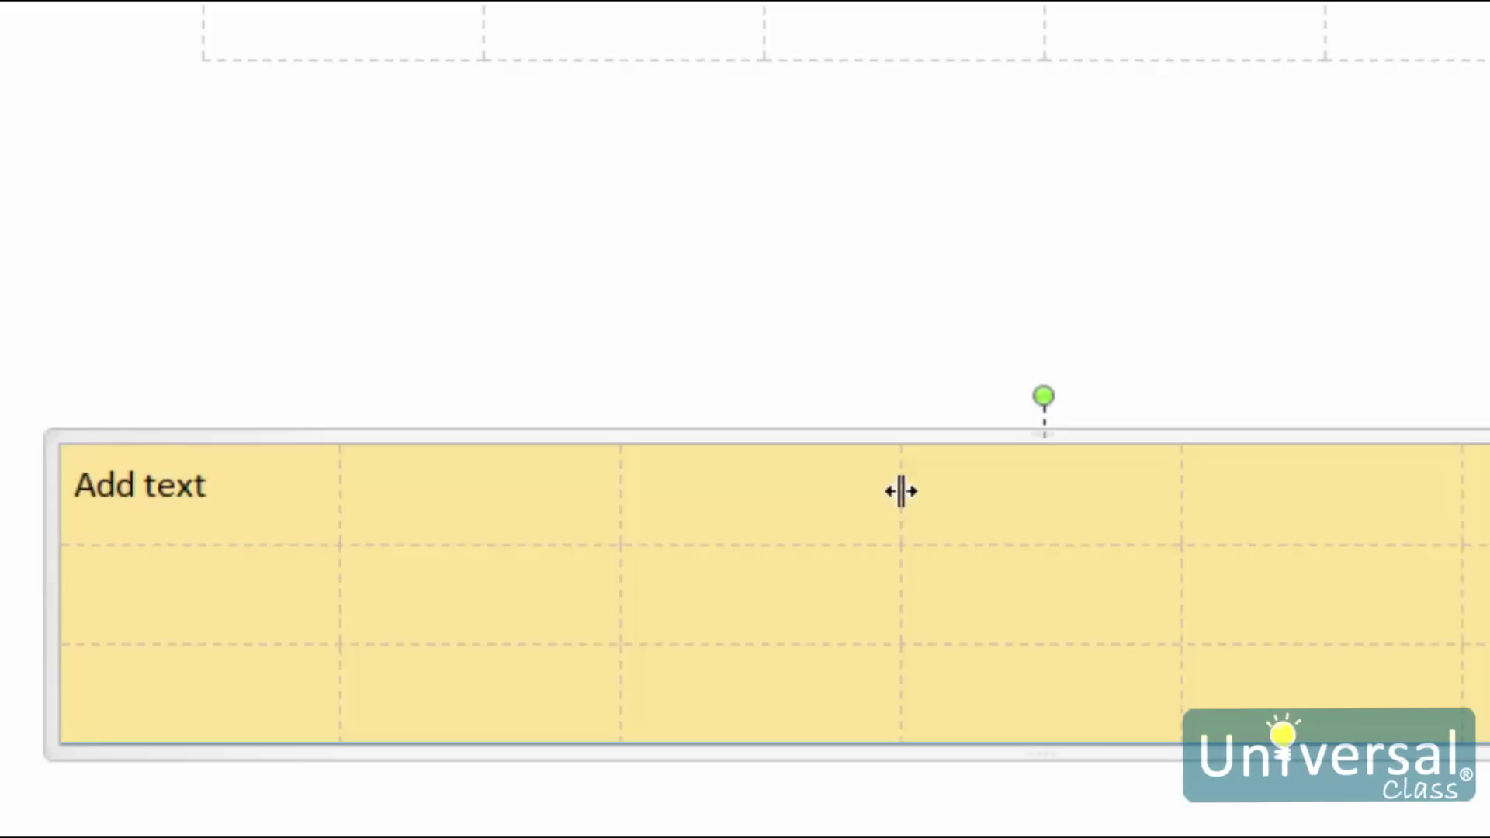
pyautogui.moveTo(899, 488); pyautogui.dragTo(790, 495)
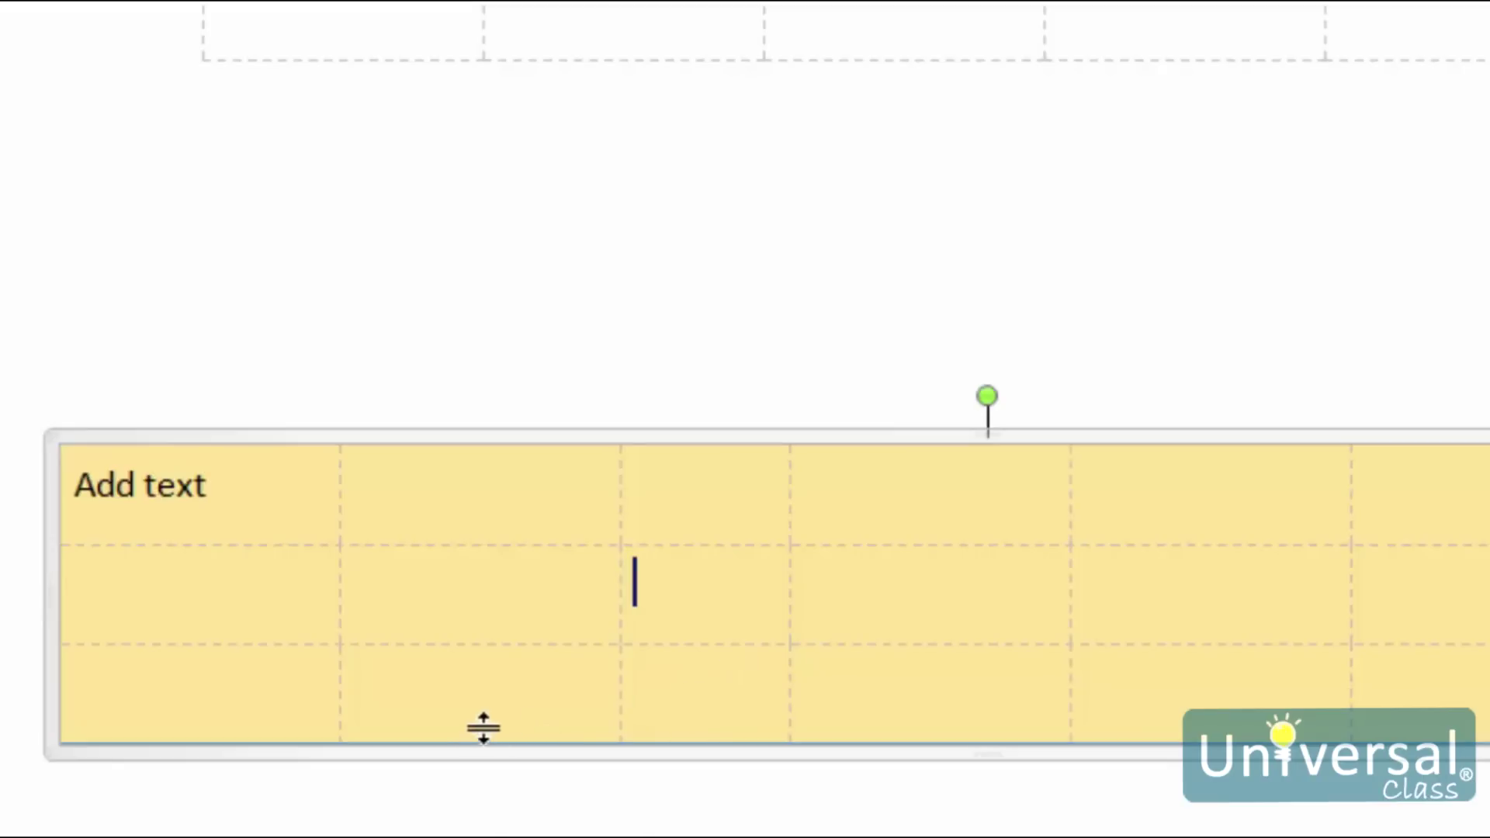
# - Insert a new empty row below the yellow table's middle row
pyautogui.click(211, 617)
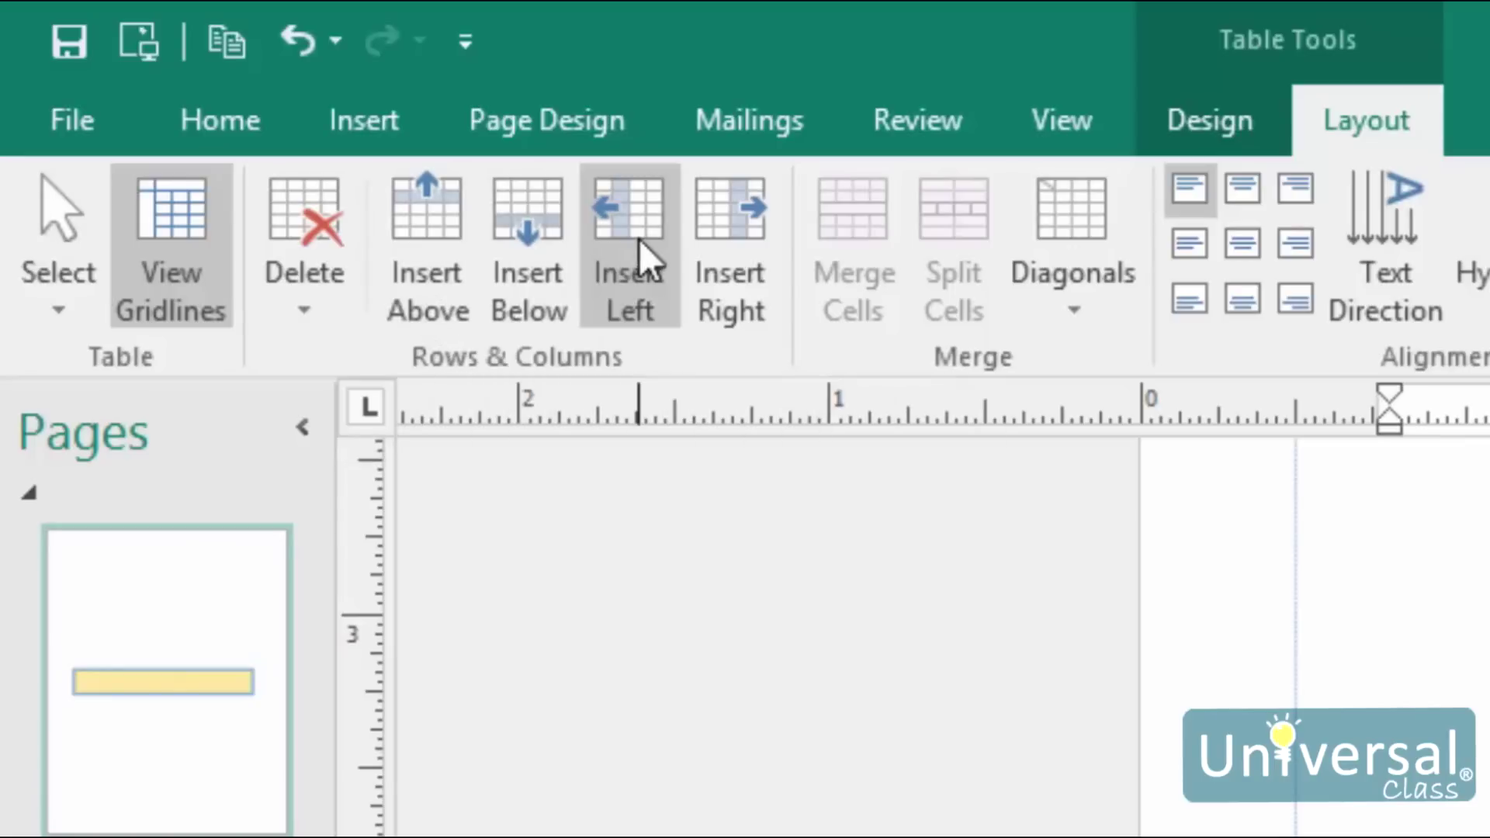
pyautogui.click(526, 274)
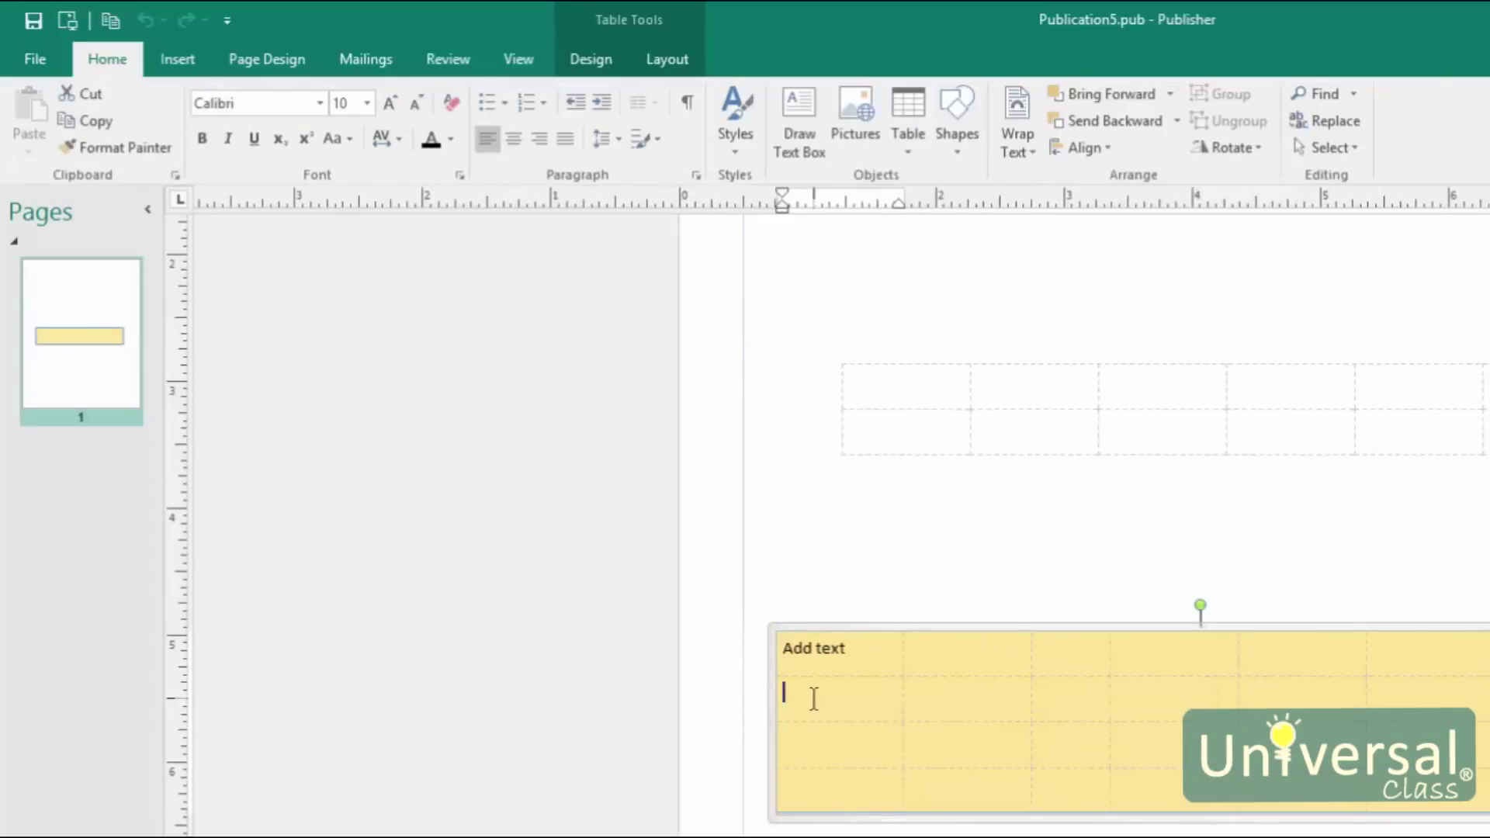
pyautogui.click(813, 699)
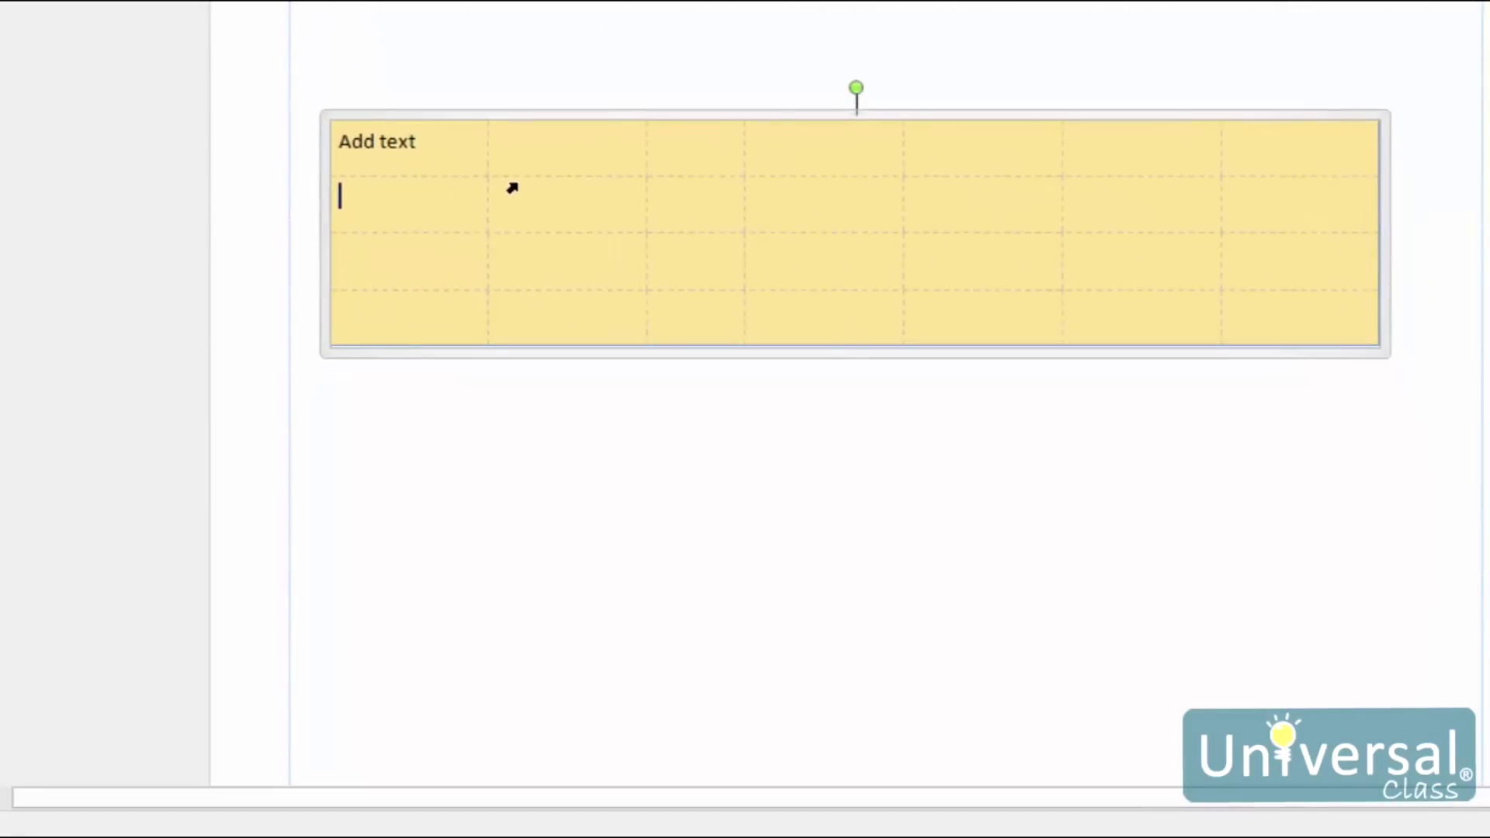
pyautogui.click(802, 529)
pyautogui.rightClick(804, 529)
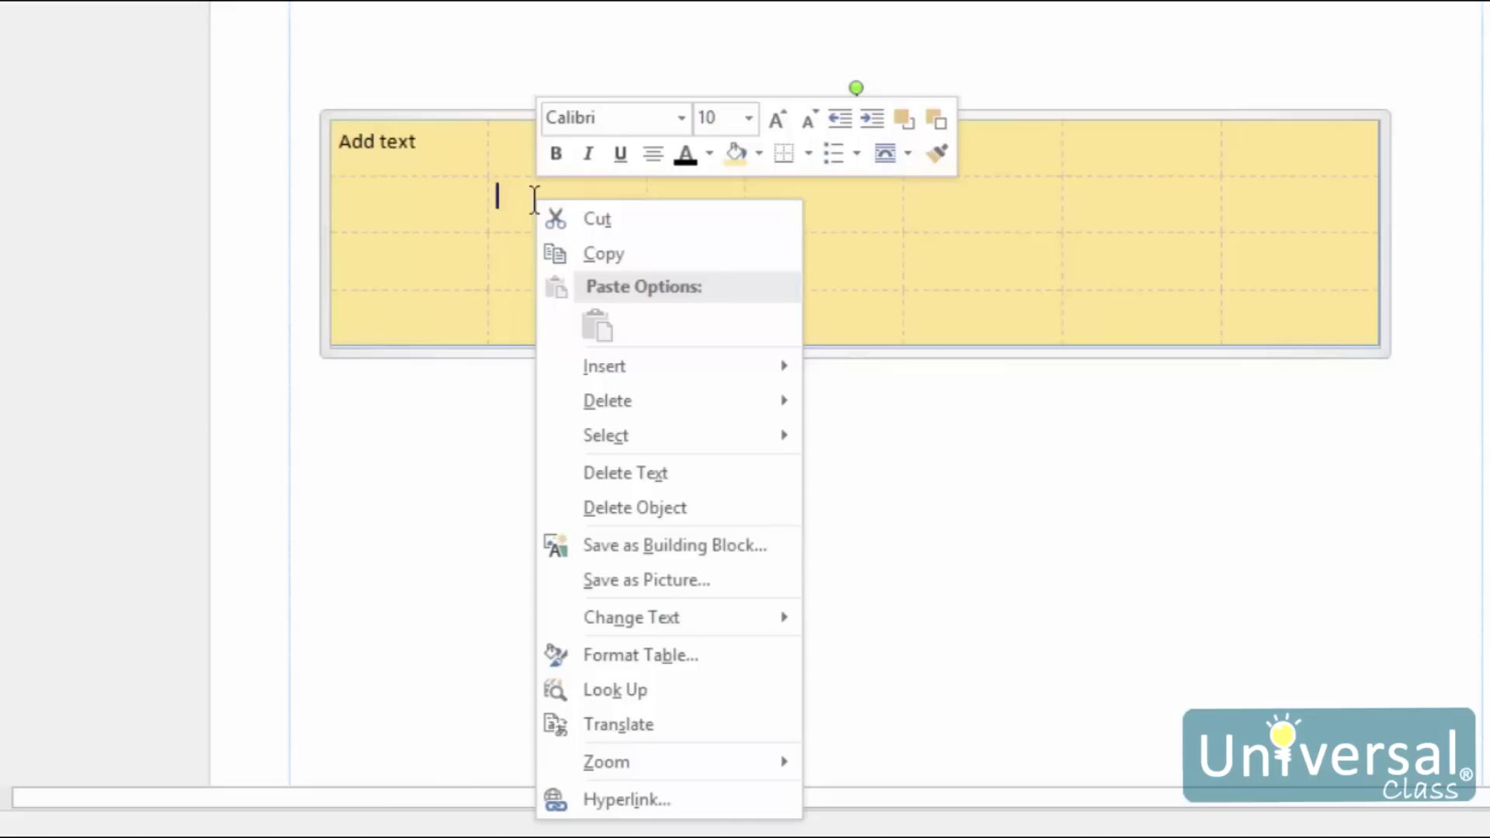
pyautogui.moveTo(633, 396)
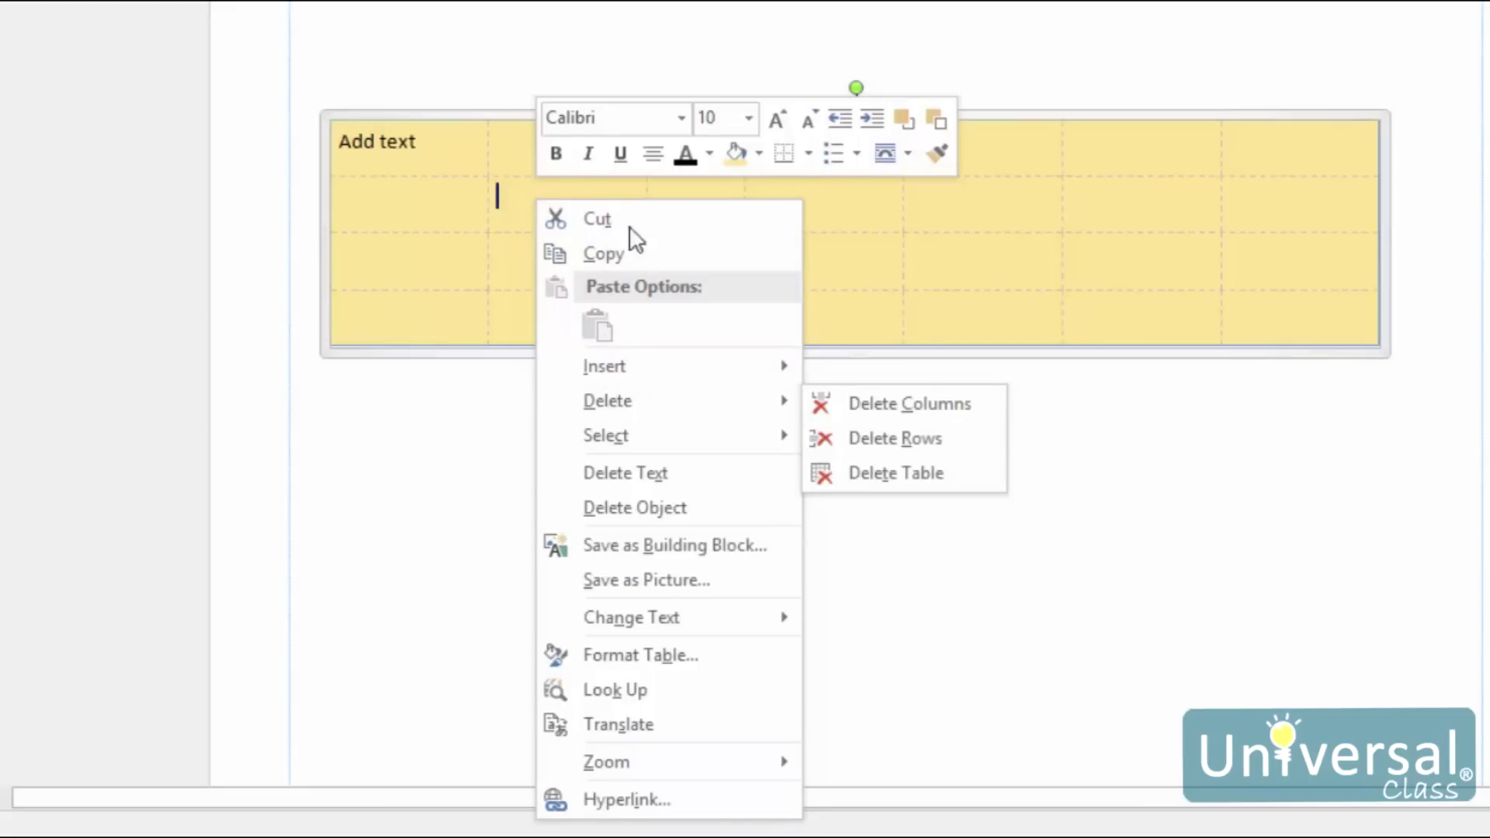
pyautogui.click(415, 229)
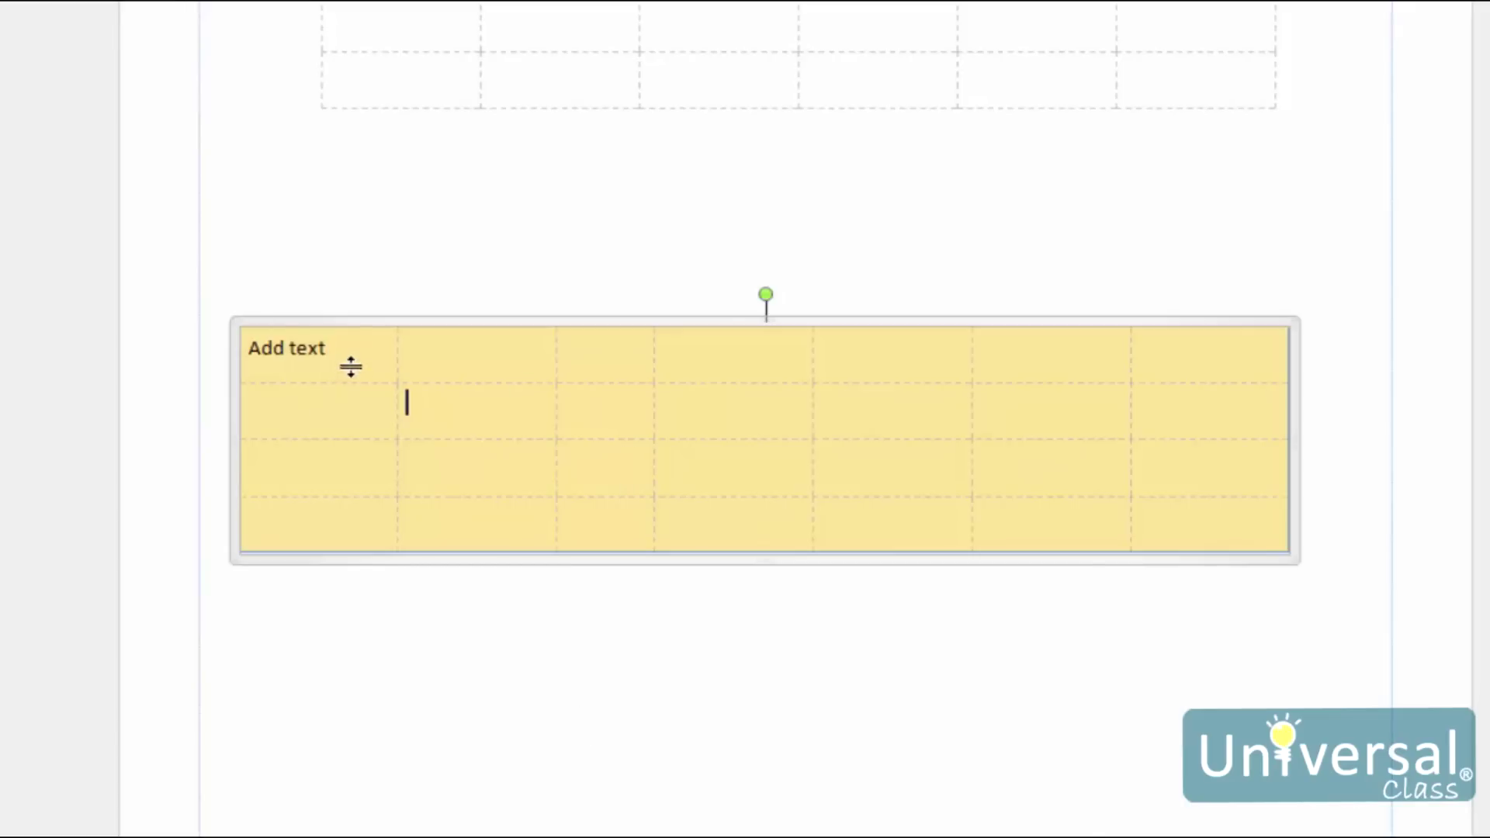
pyautogui.moveTo(349, 366); pyautogui.dragTo(595, 346)
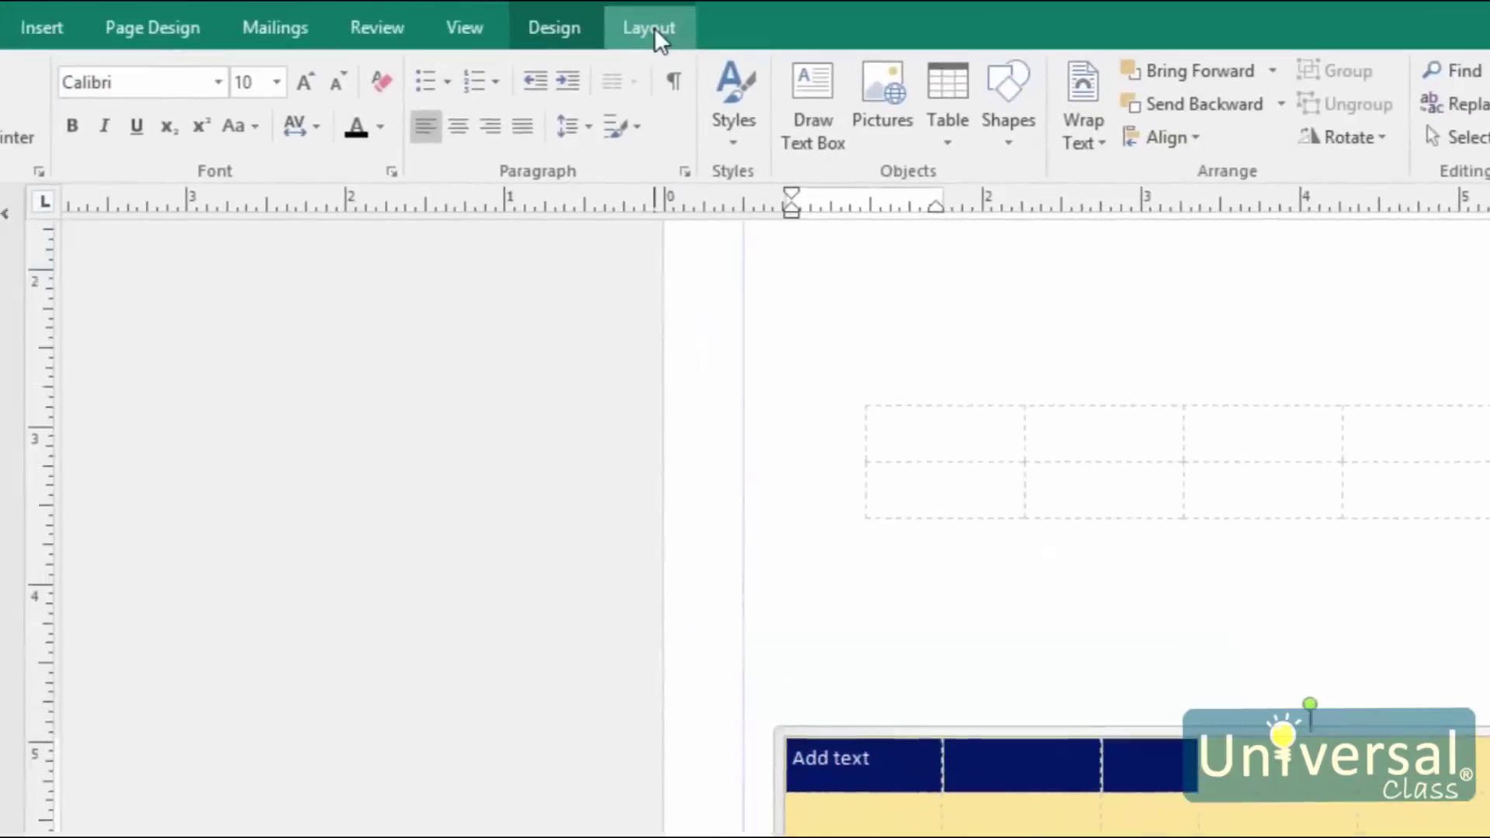
pyautogui.click(654, 28)
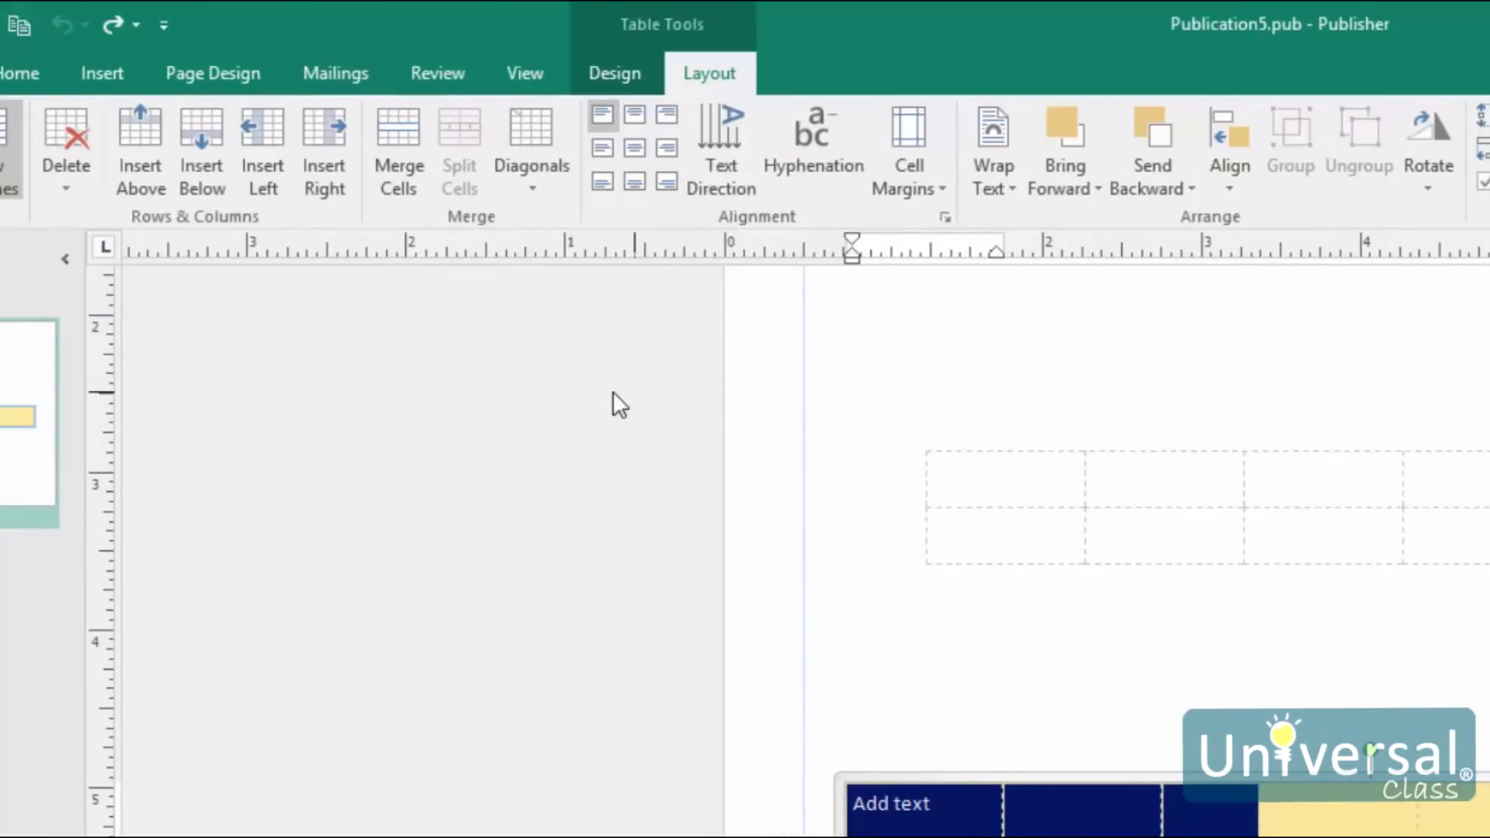
pyautogui.click(392, 139)
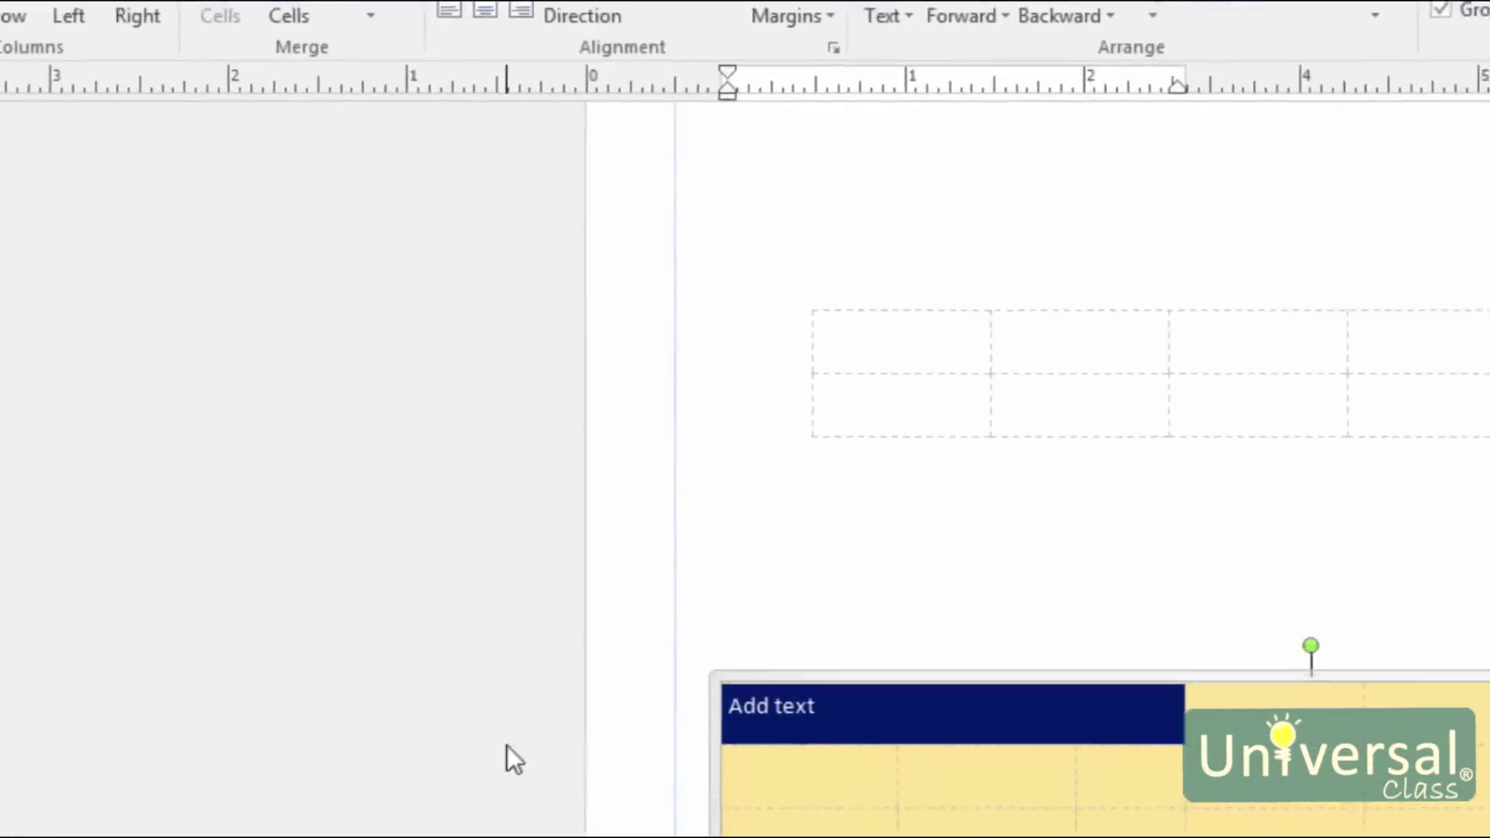
pyautogui.click(839, 707)
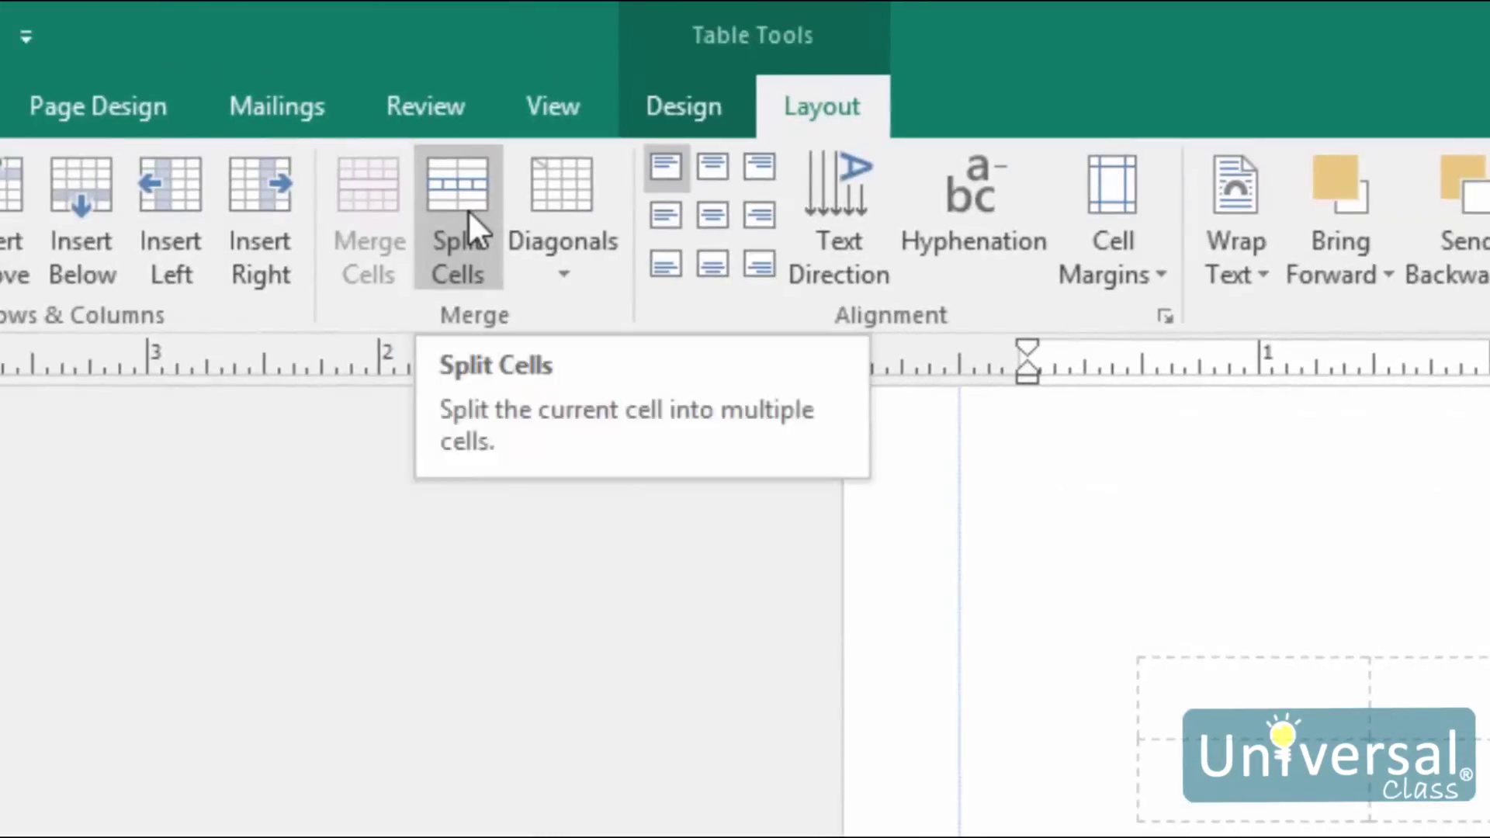
pyautogui.click(468, 211)
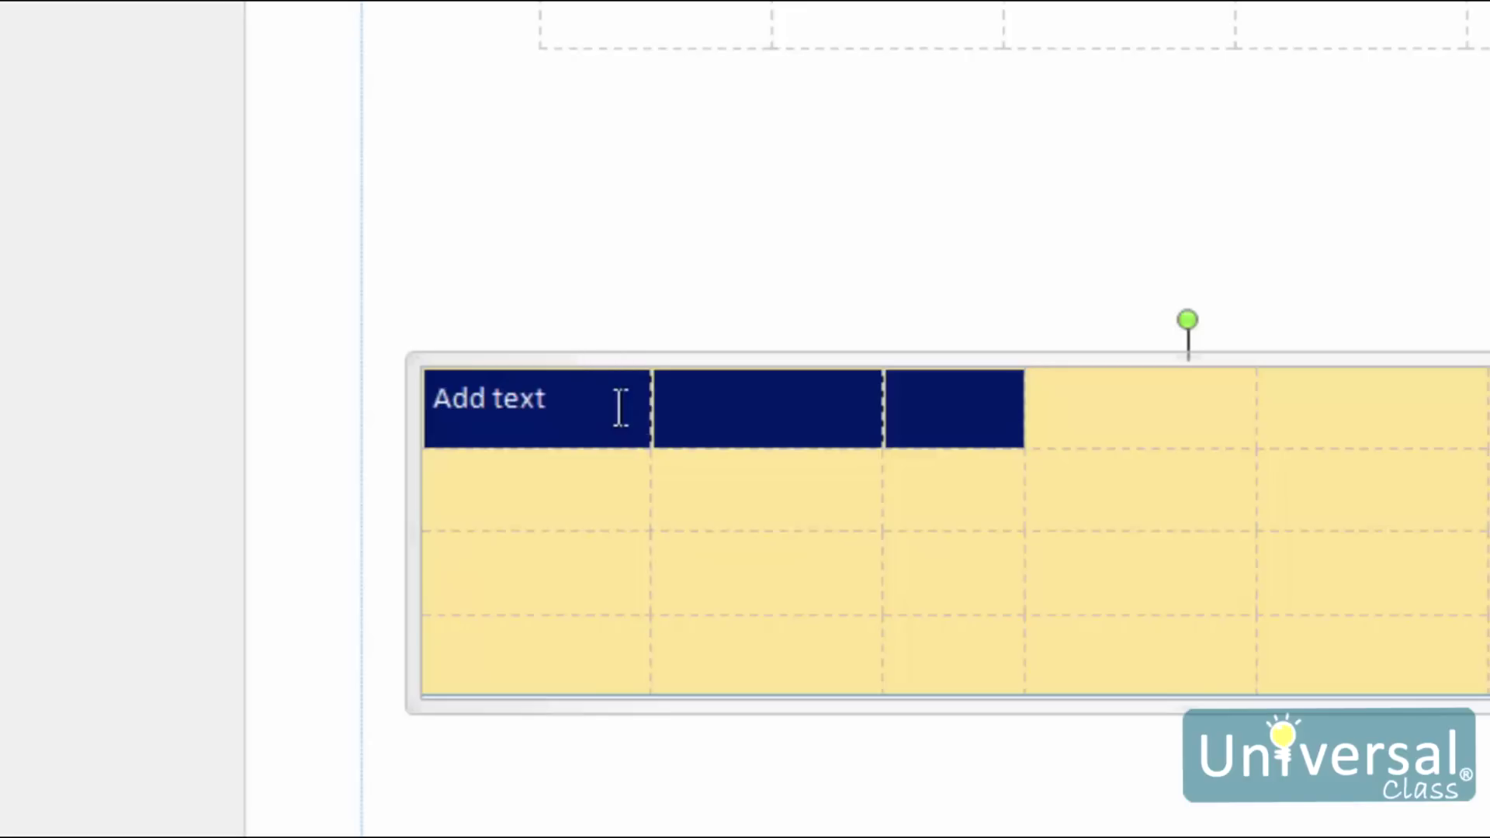
# - Divide the second row's second cell with an upward diagonal
pyautogui.click(727, 497)
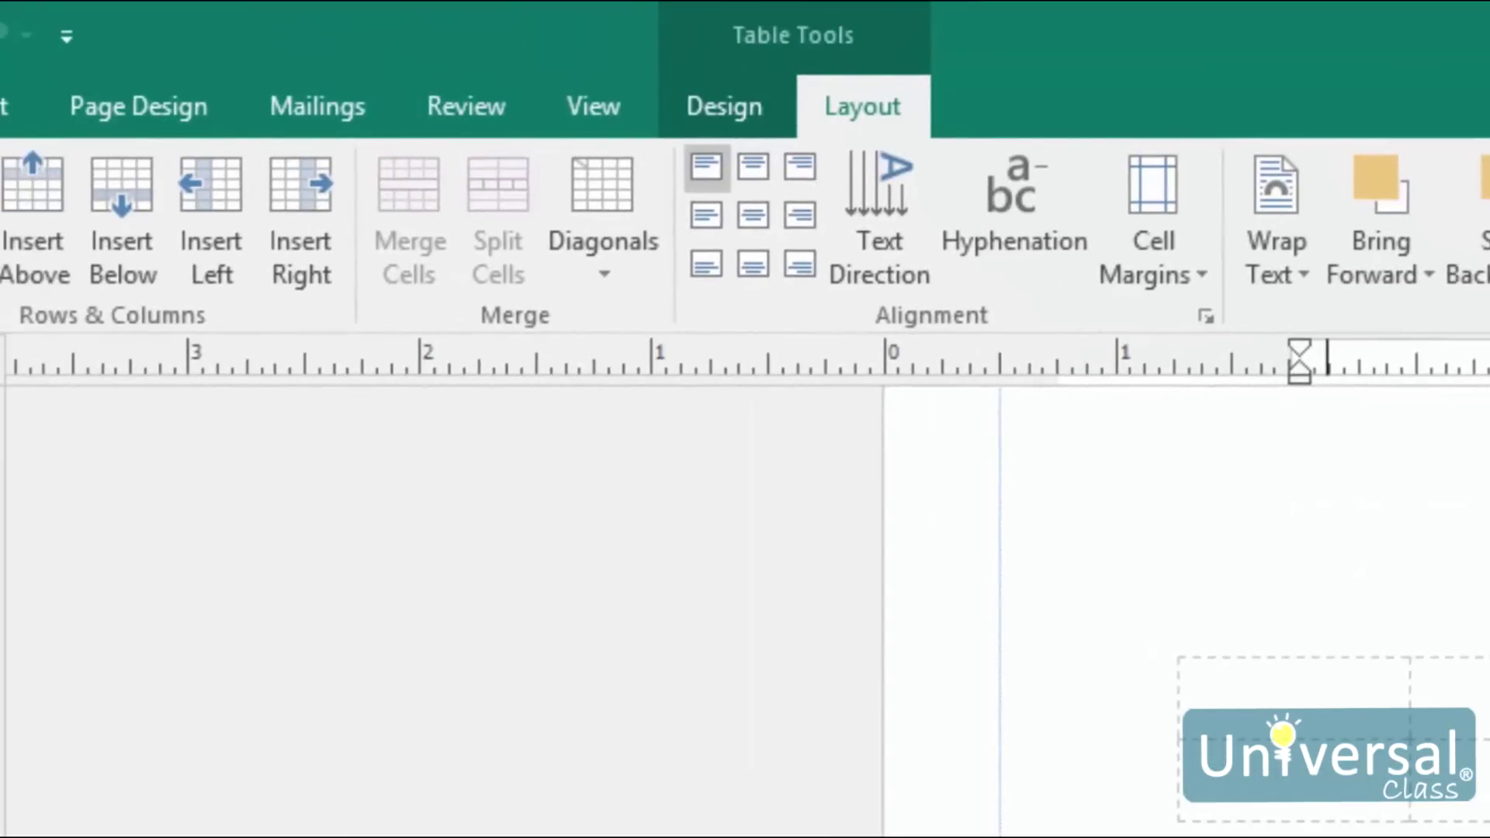
pyautogui.click(603, 250)
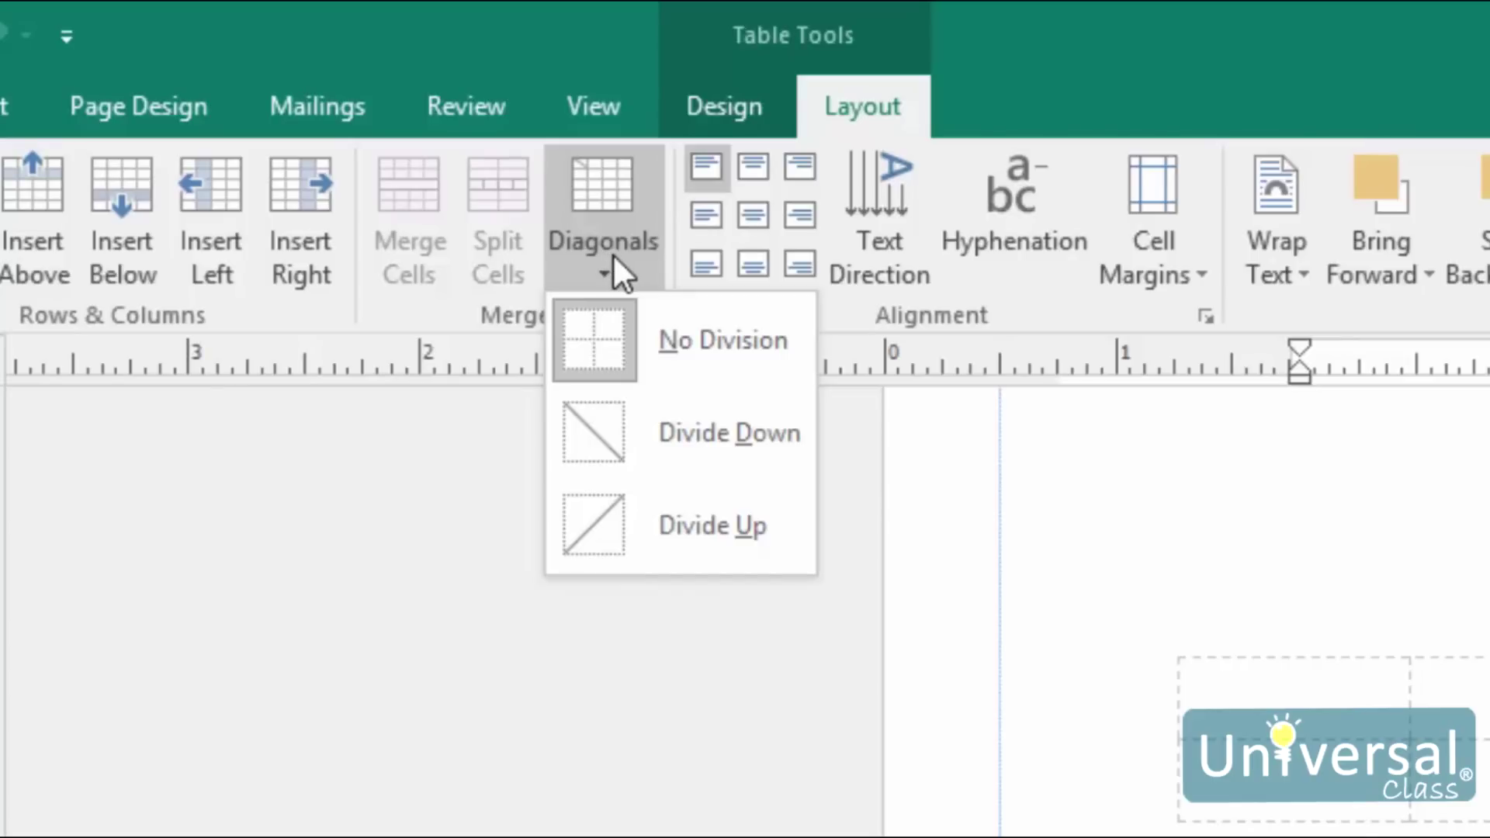
pyautogui.click(743, 553)
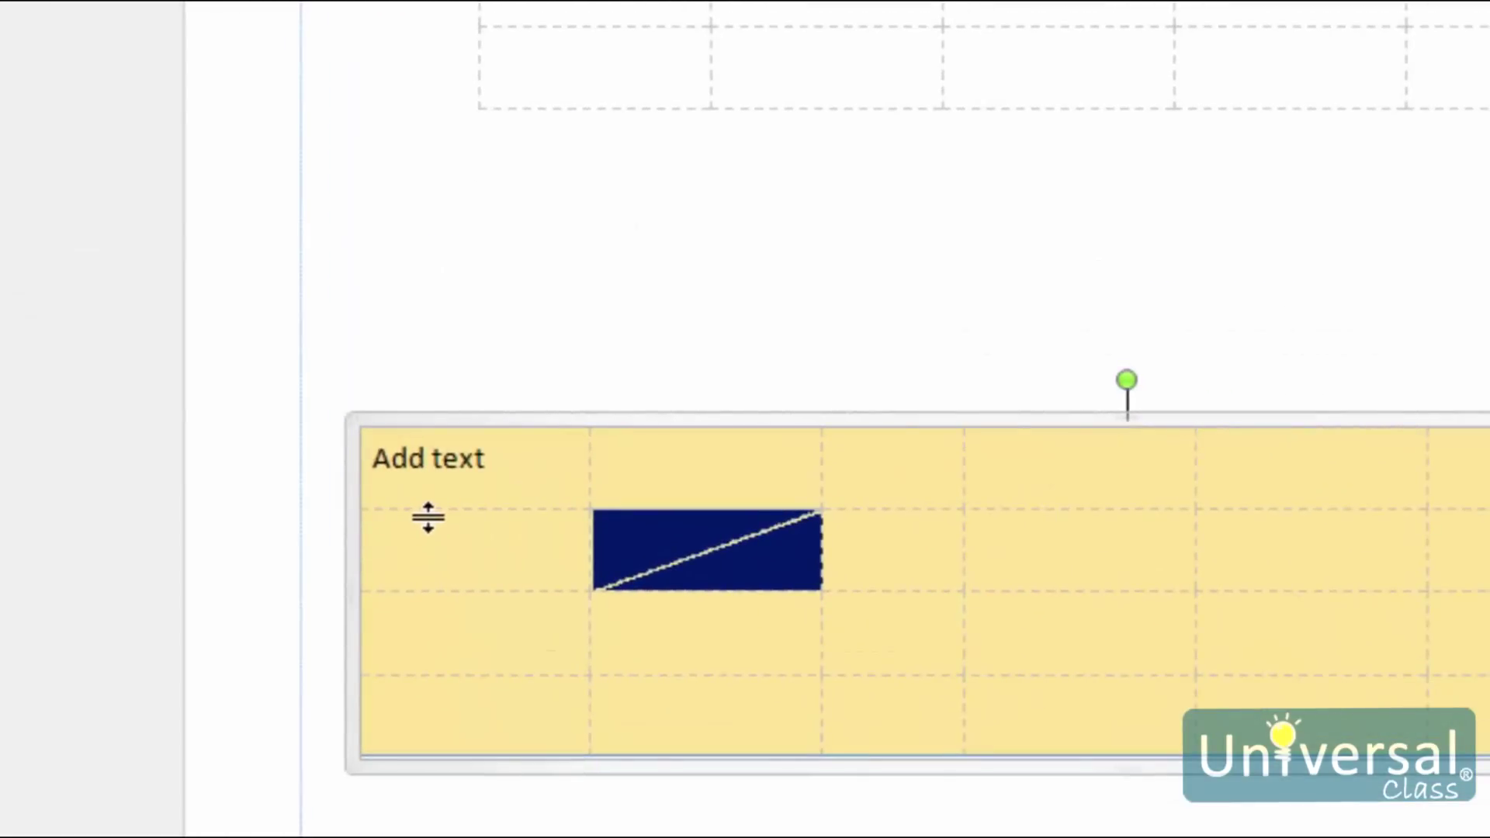
# - Type A in one half of the divided cell and a right-aligned B in the other
pyautogui.click(648, 534)
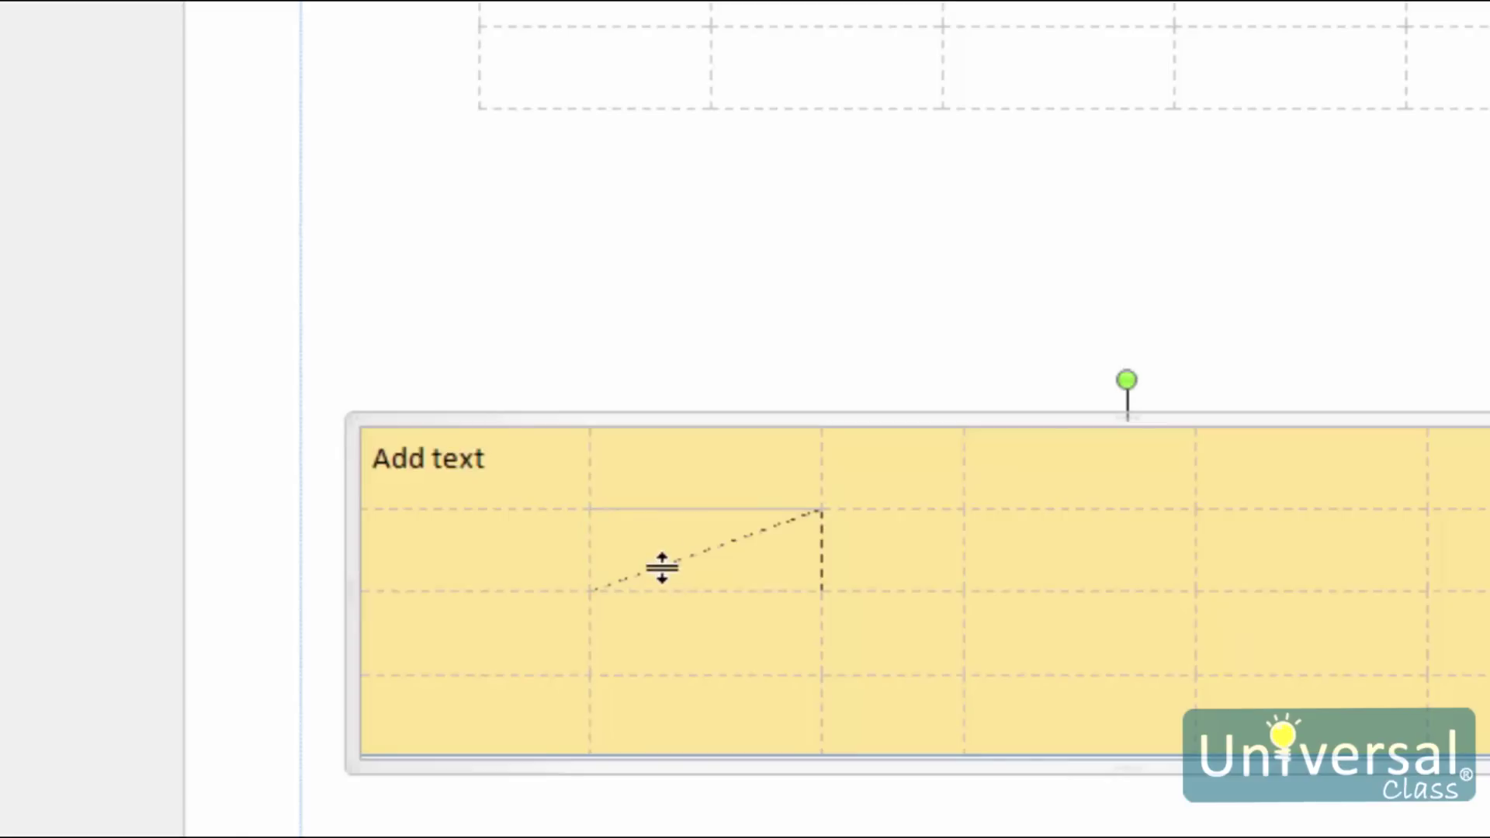
pyautogui.write('A')
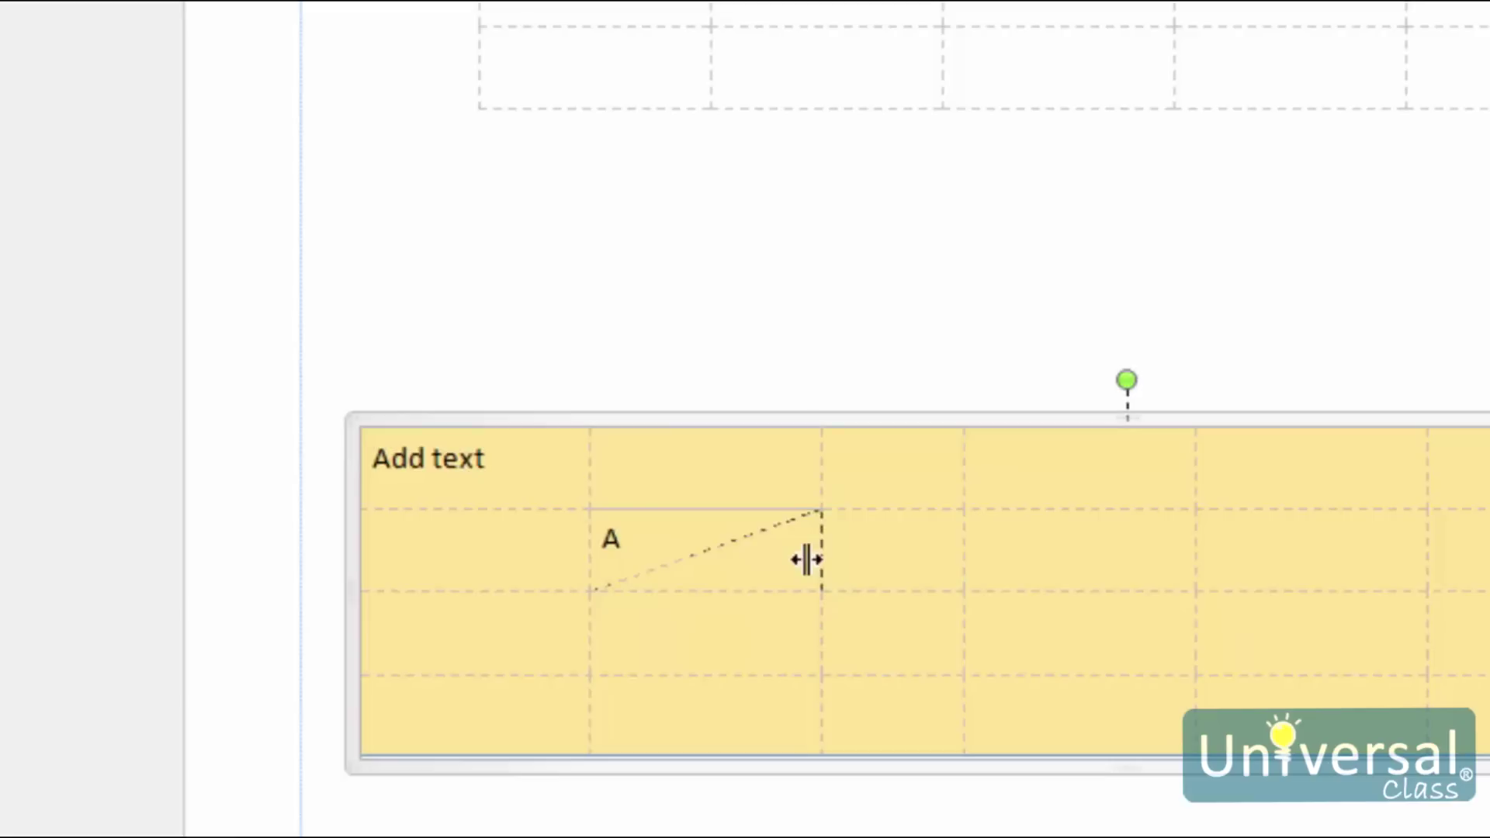
pyautogui.press('Tab')
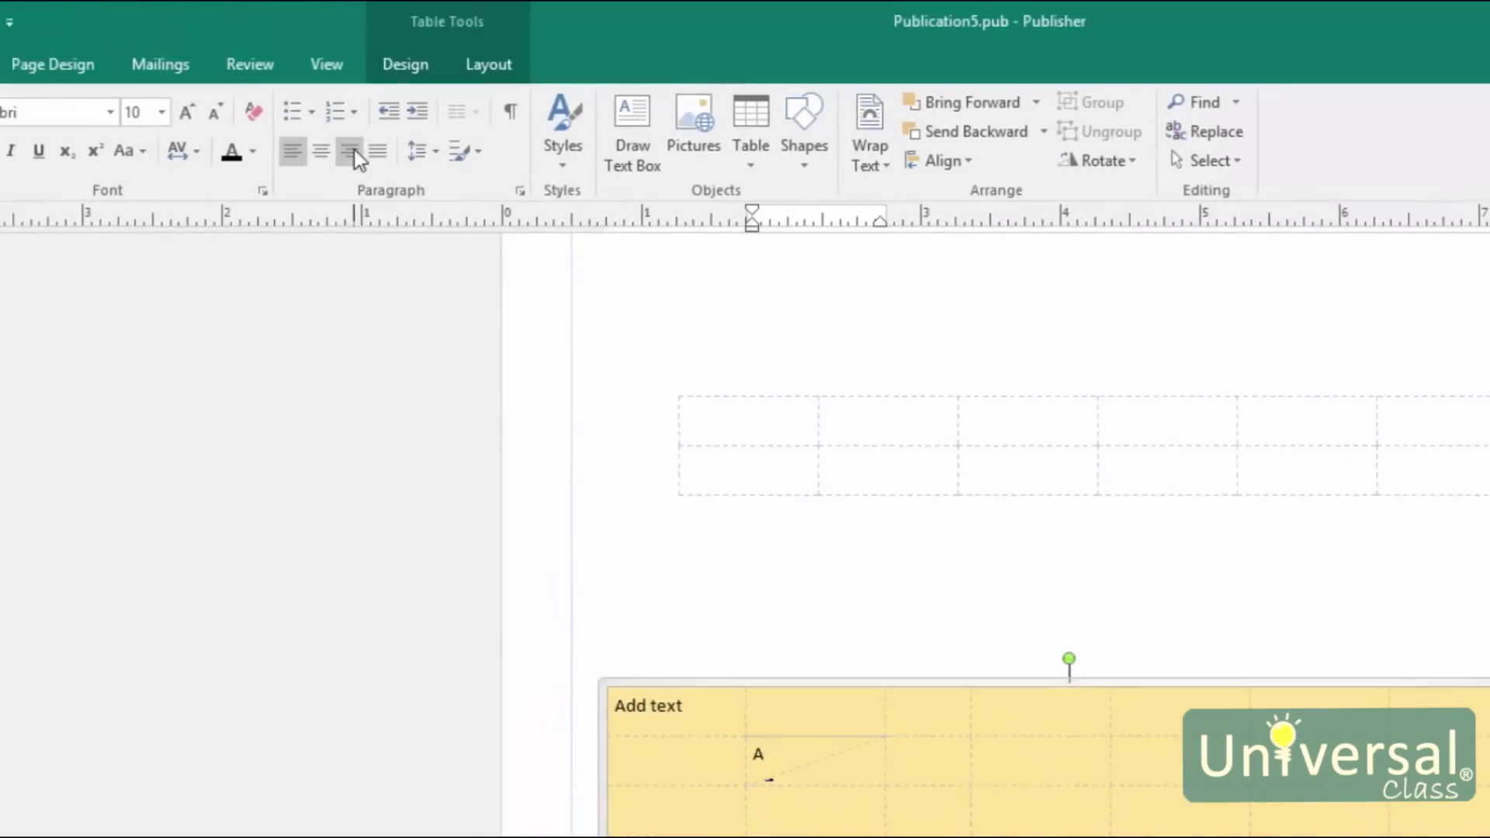
pyautogui.click(356, 153)
pyautogui.click(871, 755)
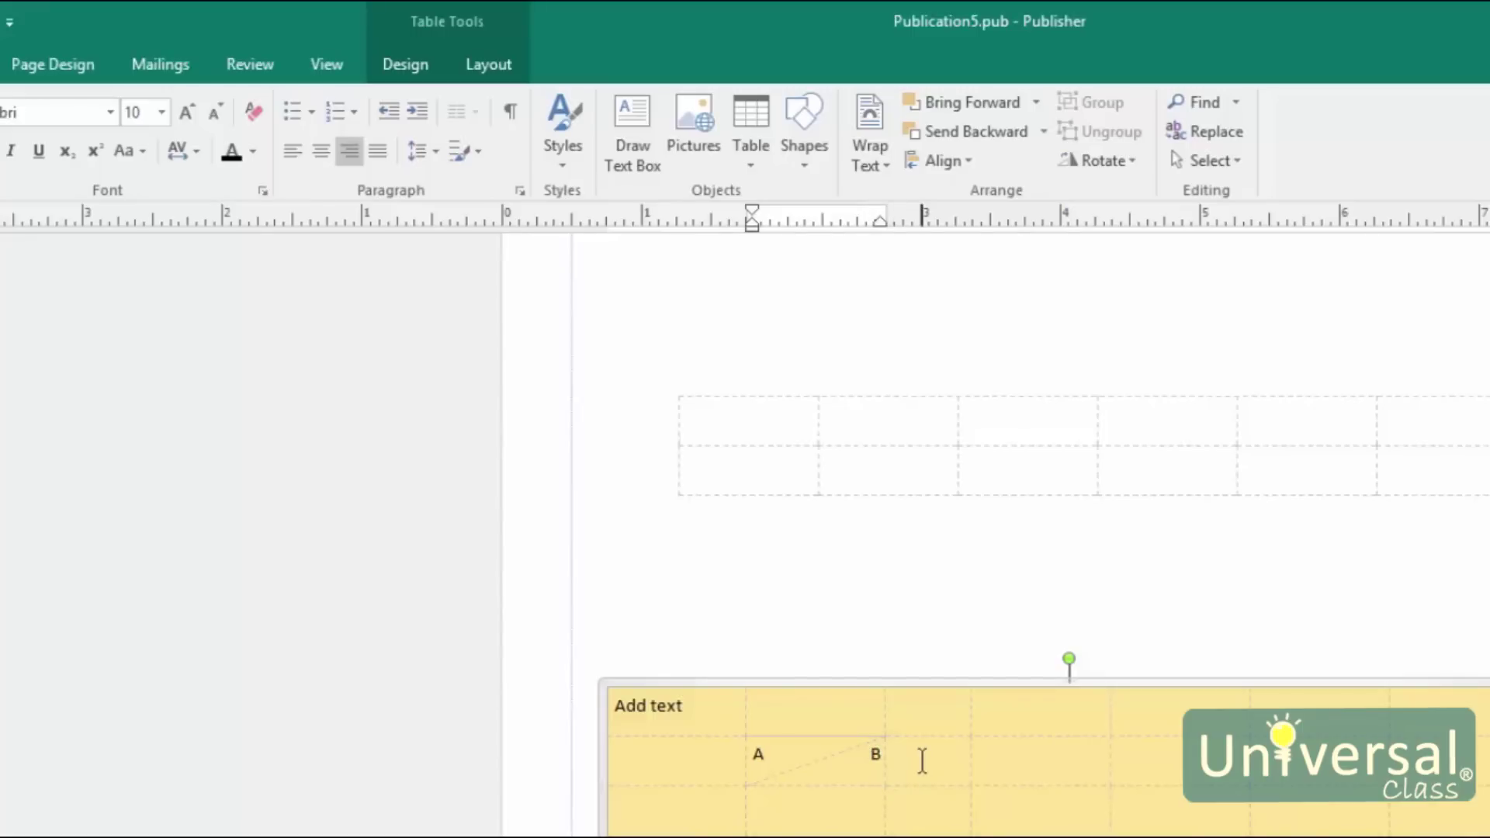
# - Select the empty upper table and review the Layout tab's Delete choices without deleting anything
pyautogui.click(748, 419)
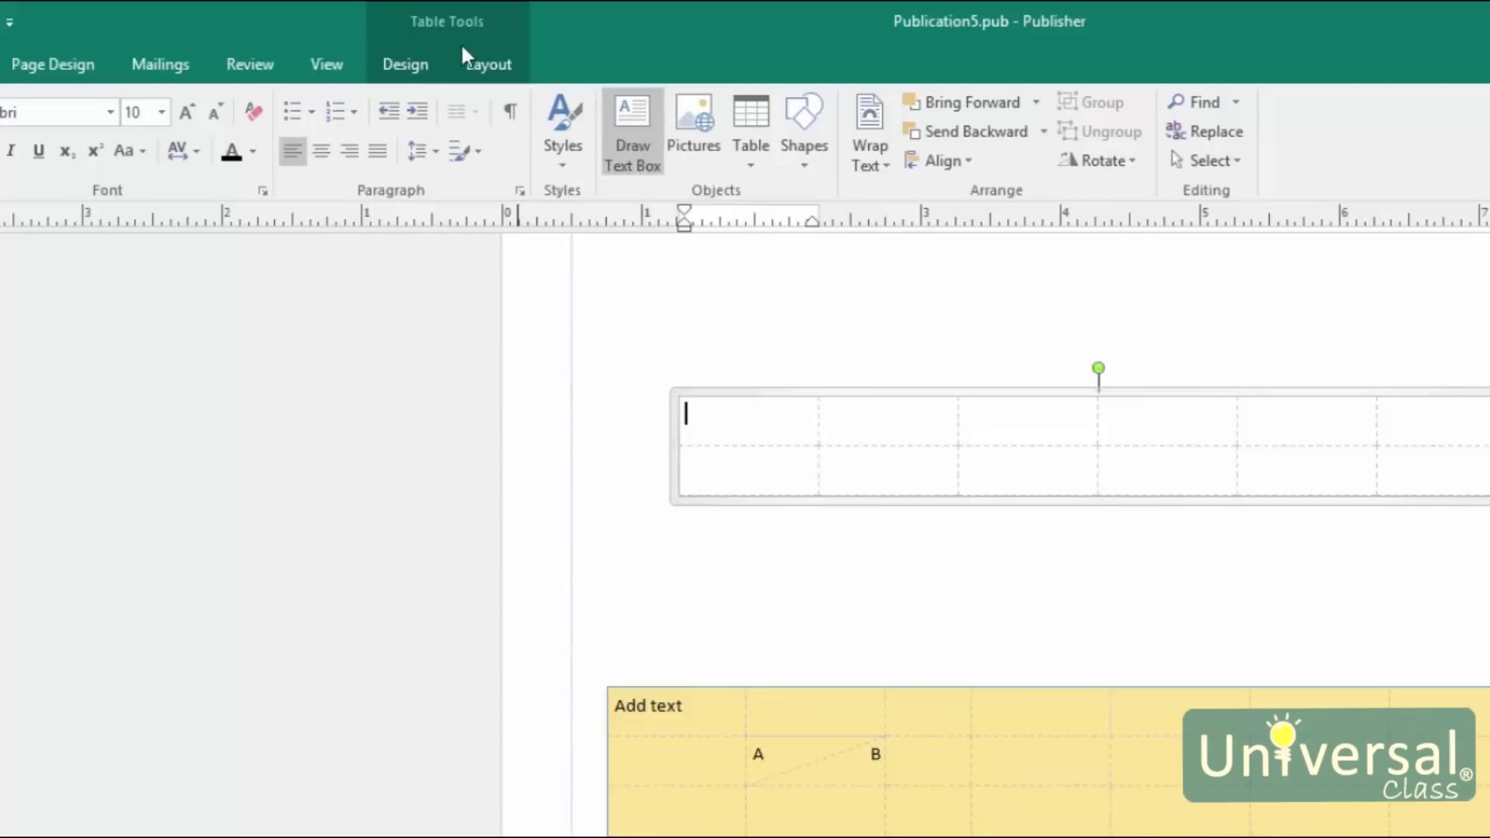
pyautogui.click(486, 64)
pyautogui.click(20, 165)
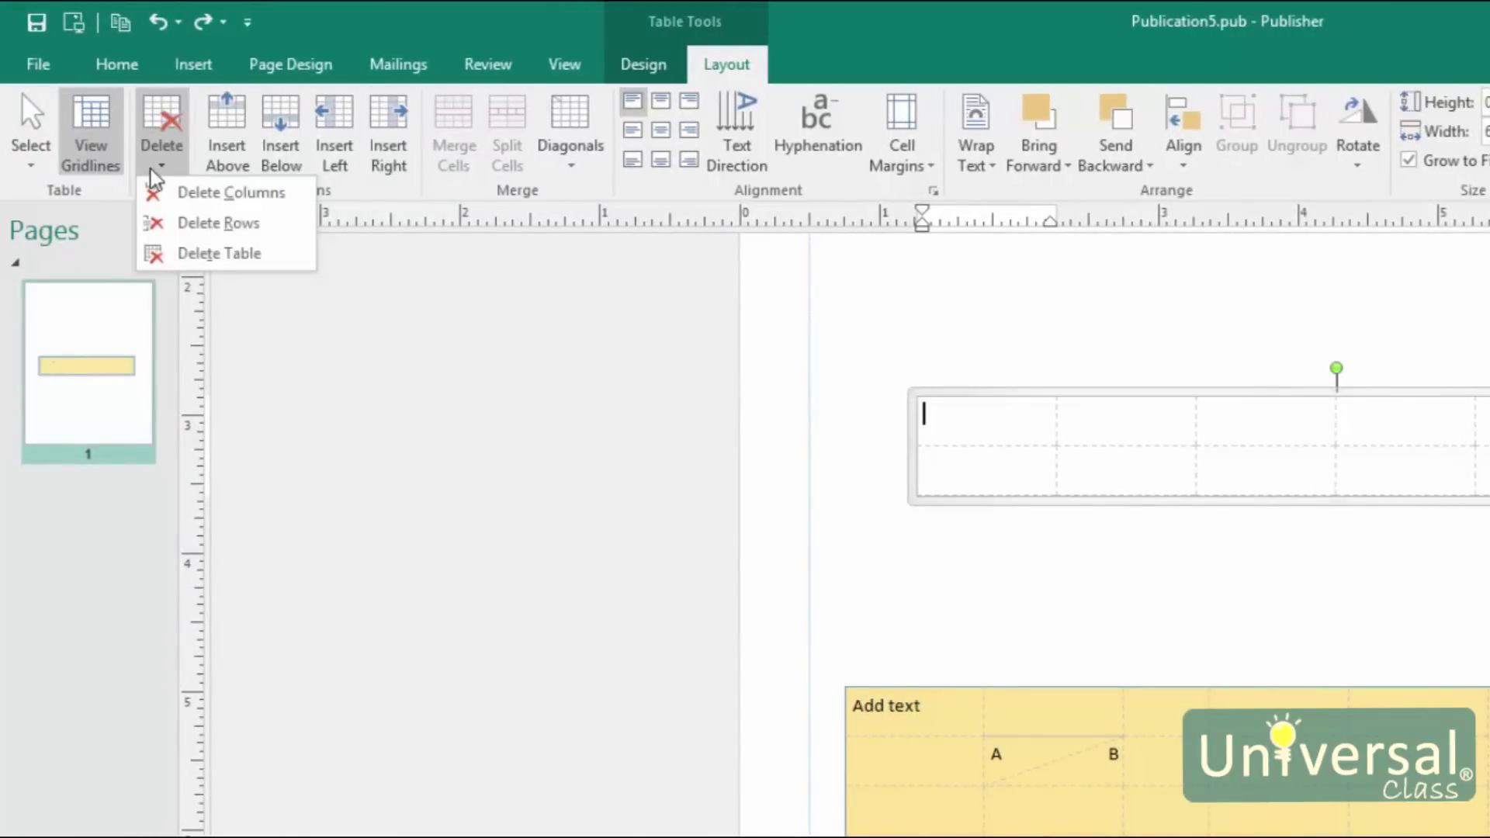
pyautogui.click(965, 423)
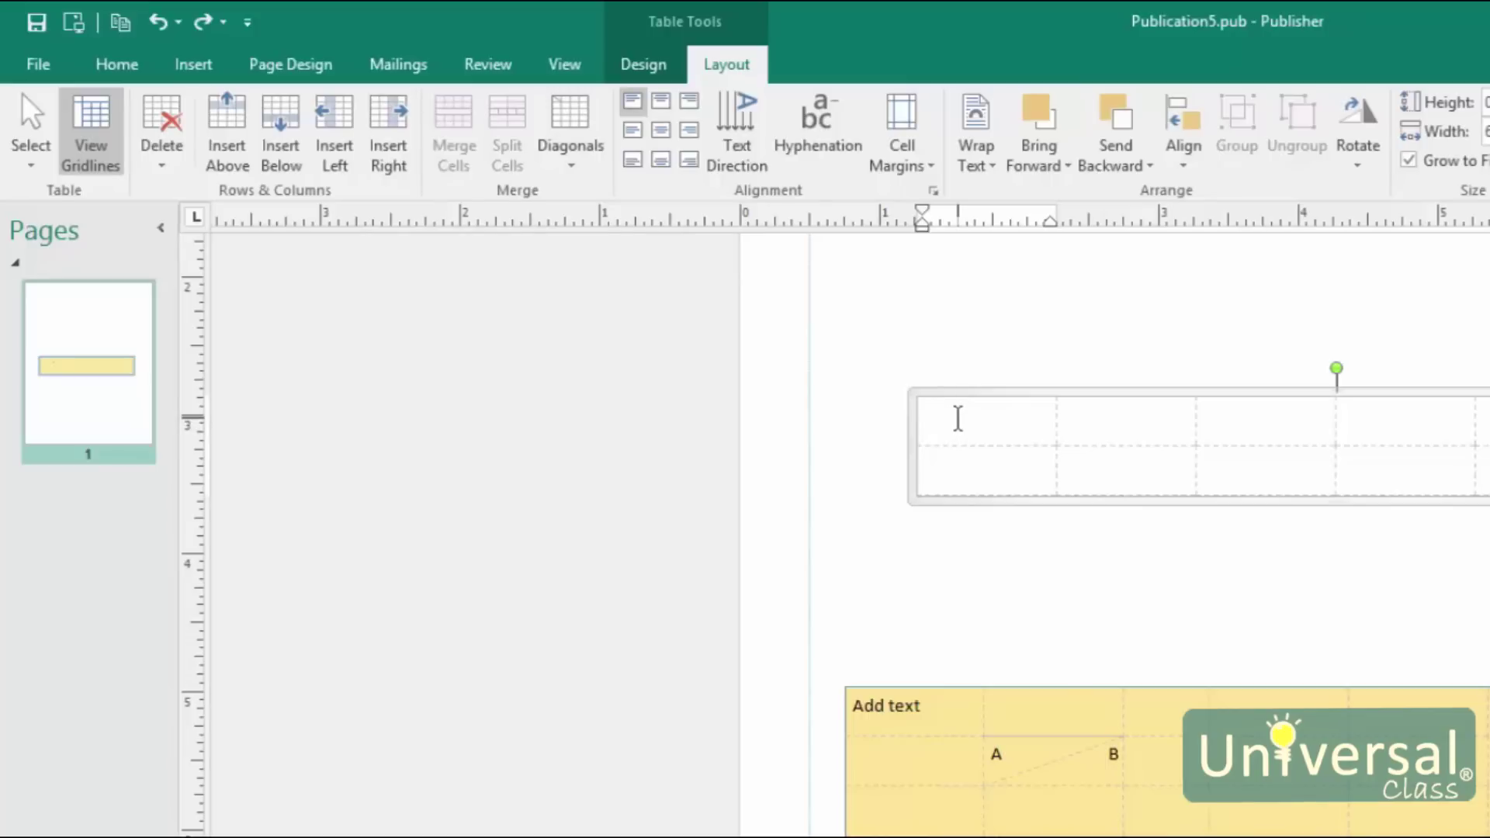
# - Bring up the upper table's context menu from its border to reveal Delete Object
pyautogui.rightClick(958, 419)
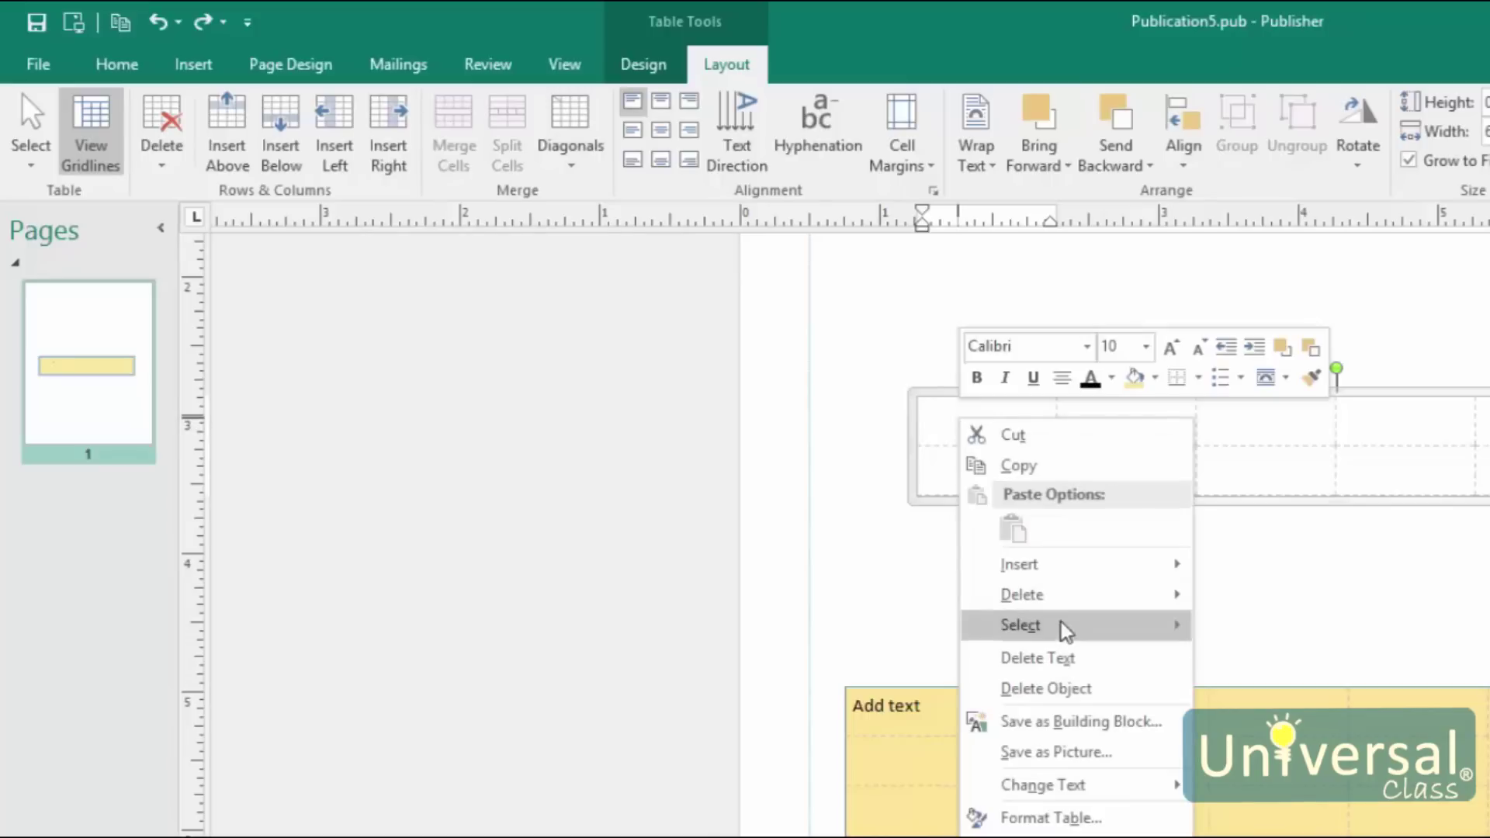
pyautogui.moveTo(1058, 598)
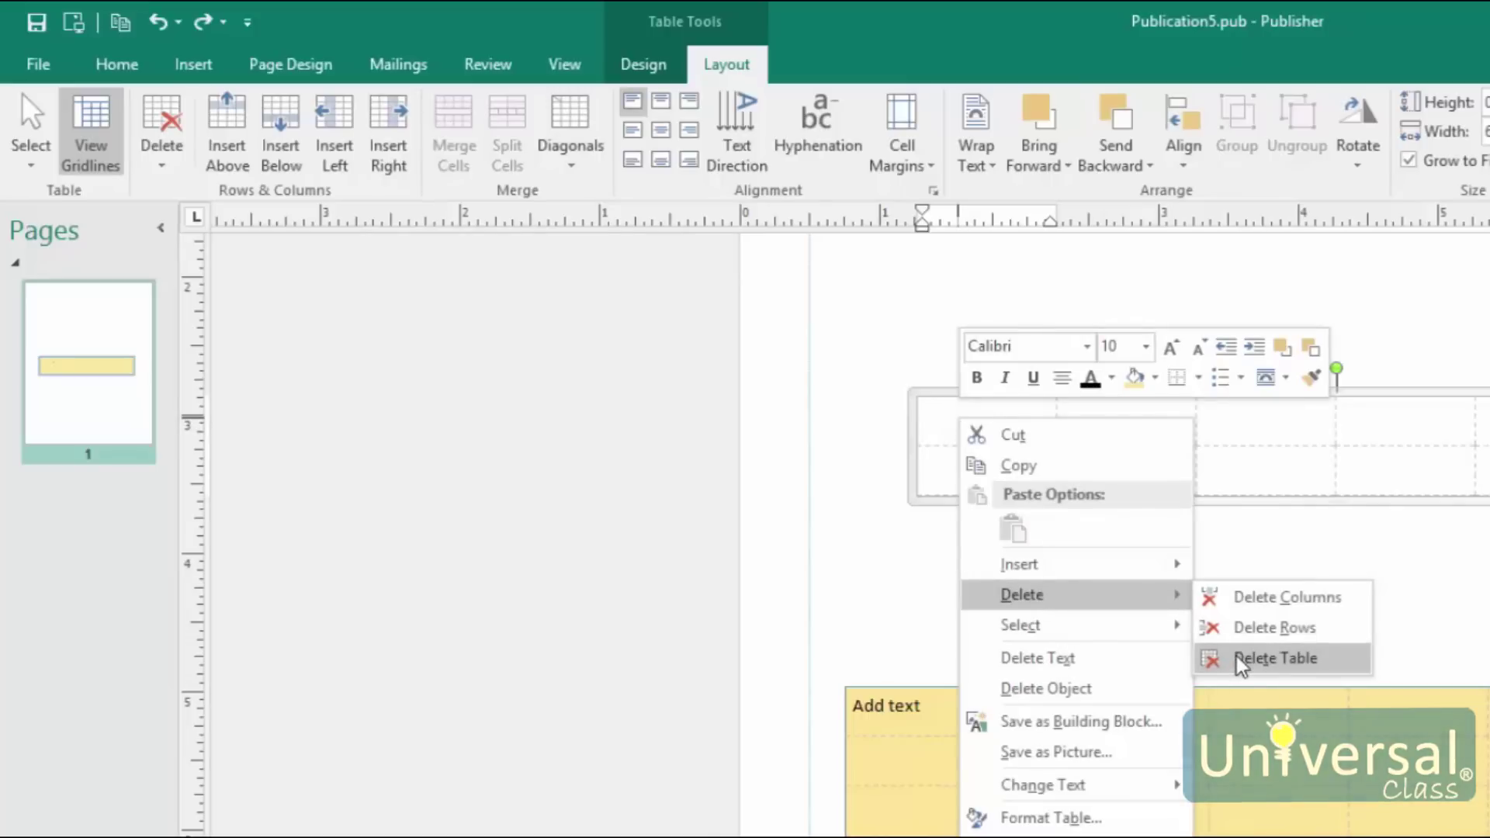
pyautogui.click(1267, 439)
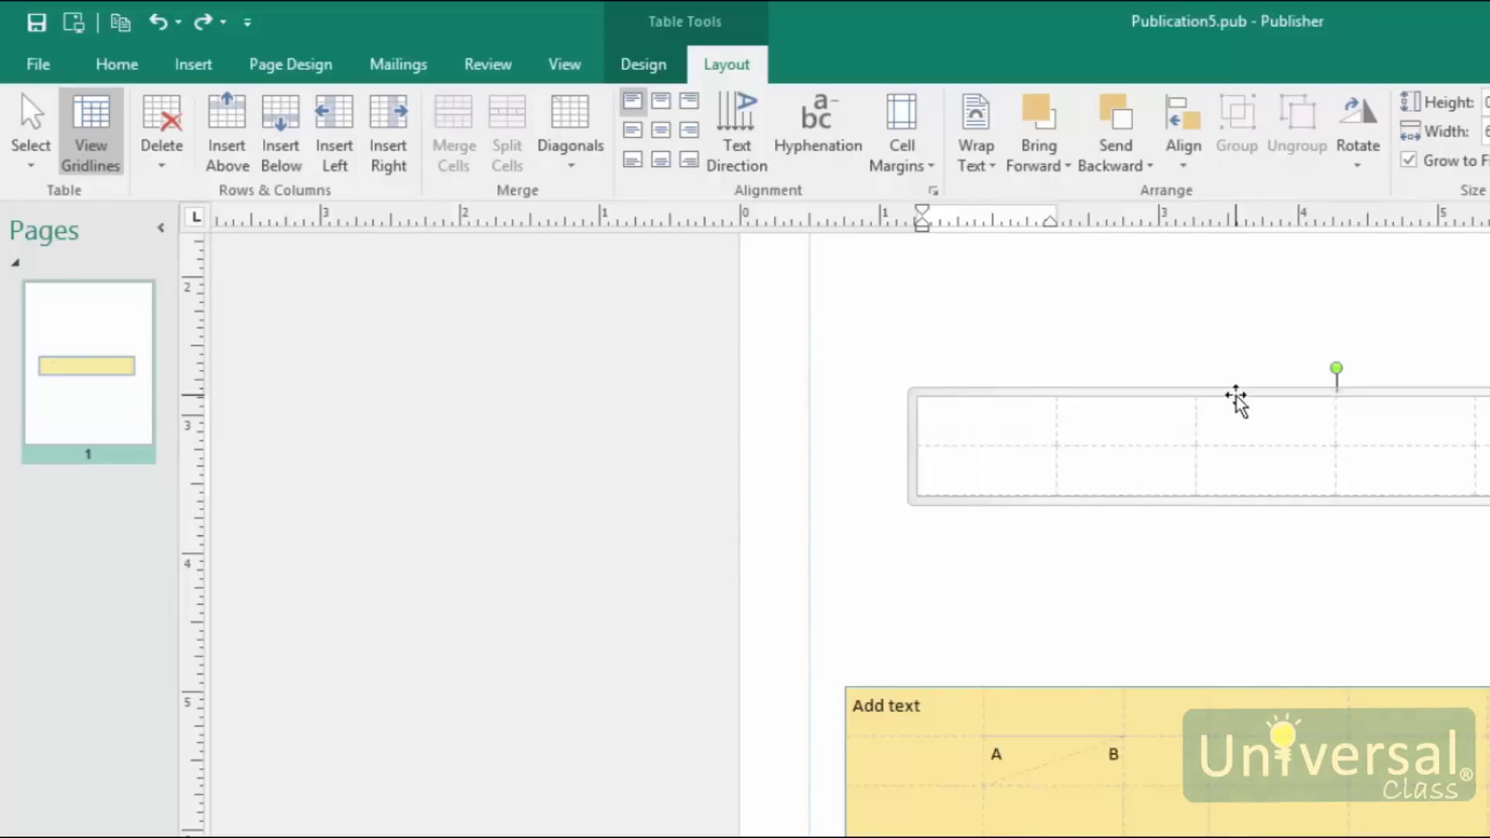
pyautogui.rightClick(1237, 399)
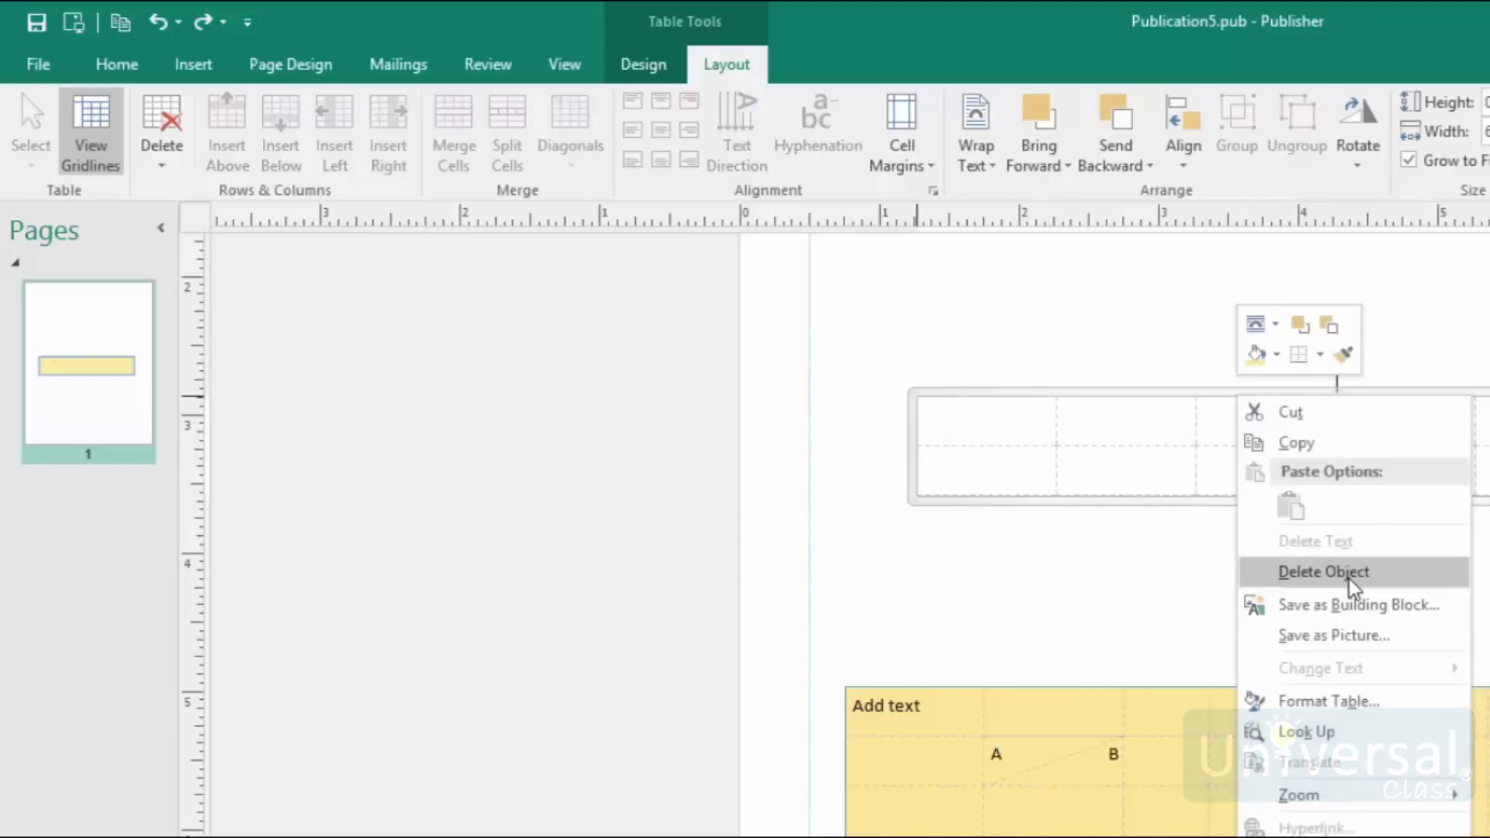